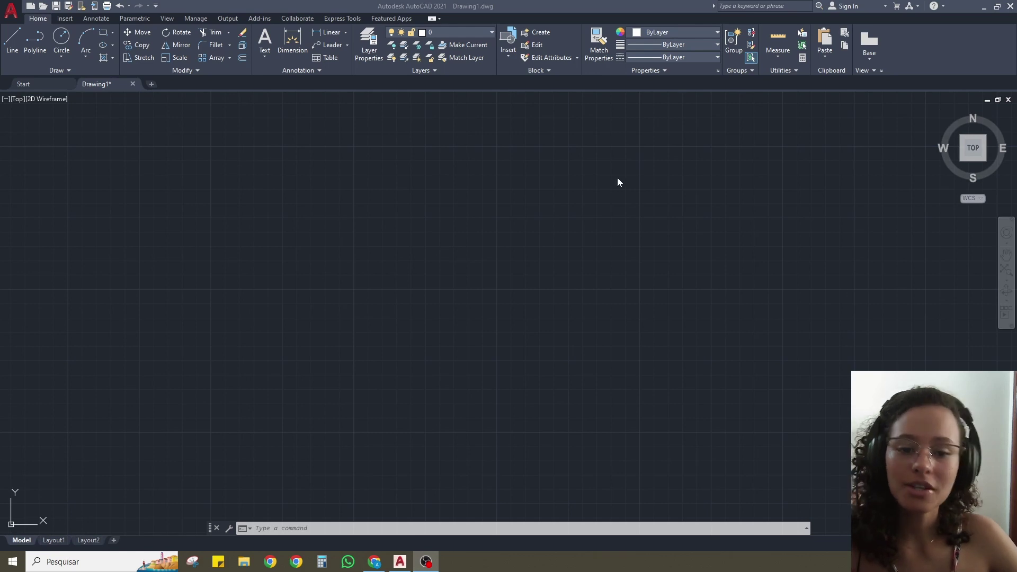
Draw a rectangle in the empty drawing area by picking two opposite corners
{"action": "left_click", "coordinate": [547, 204]}
{"action": "type", "text": "r"}
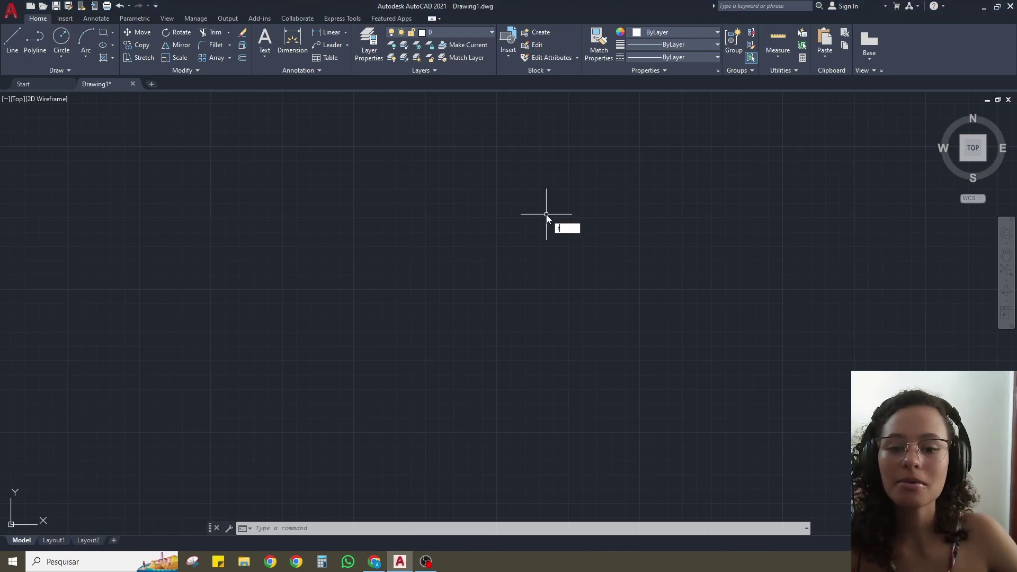
{"action": "type", "text": "ec"}
{"action": "key", "text": "Return"}
{"action": "left_click", "coordinate": [358, 198]}
{"action": "left_click", "coordinate": [475, 279]}
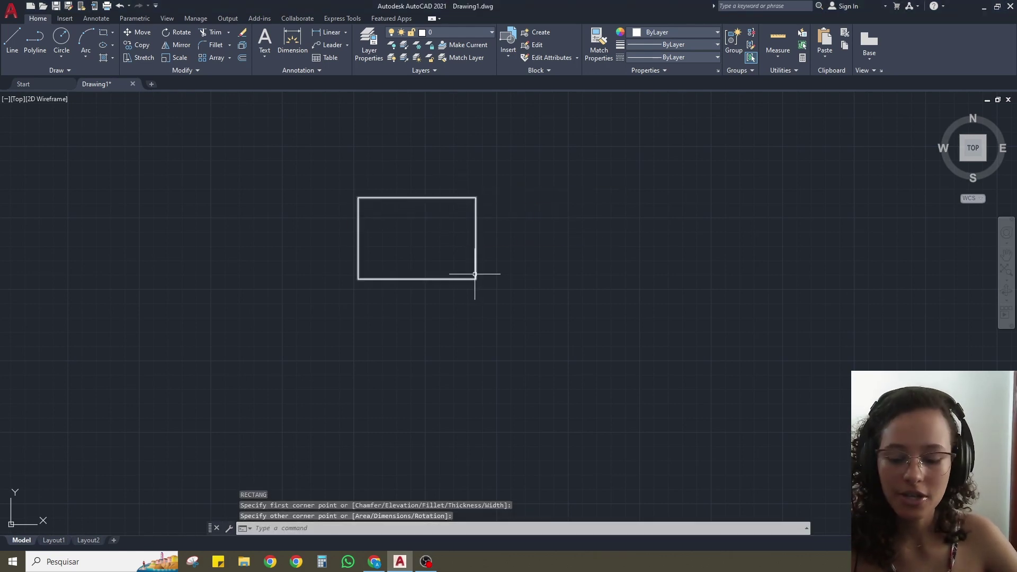
Draw connected lines inside the rectangle from the right midpoint to the bottom midpoint, the top midpoint and the left midpoint
{"action": "type", "text": "l"}
{"action": "key", "text": "Return"}
{"action": "left_click", "coordinate": [417, 278]}
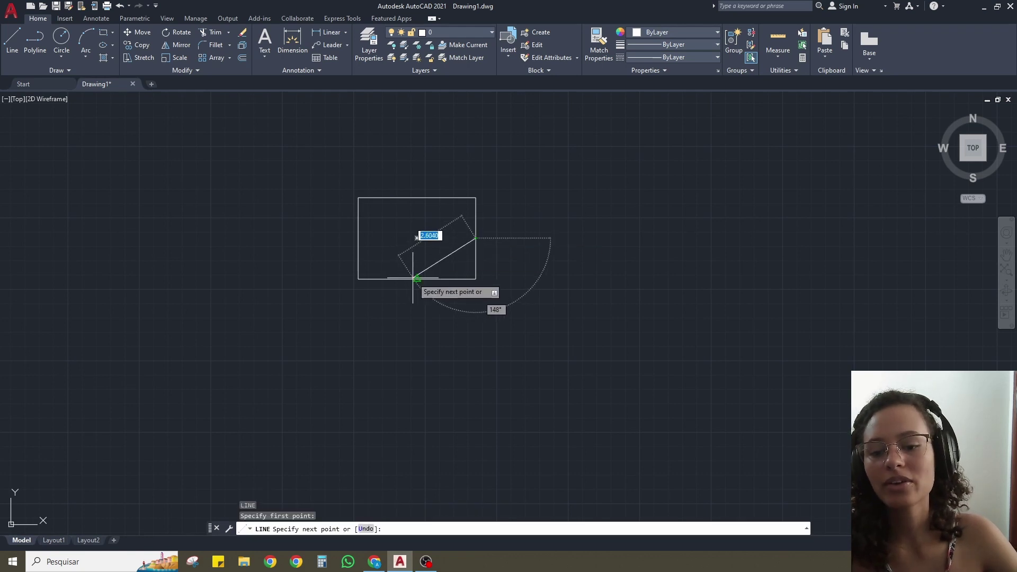
{"action": "left_click", "coordinate": [417, 278]}
{"action": "left_click", "coordinate": [416, 198]}
{"action": "left_click", "coordinate": [358, 239]}
{"action": "key", "text": "Escape"}
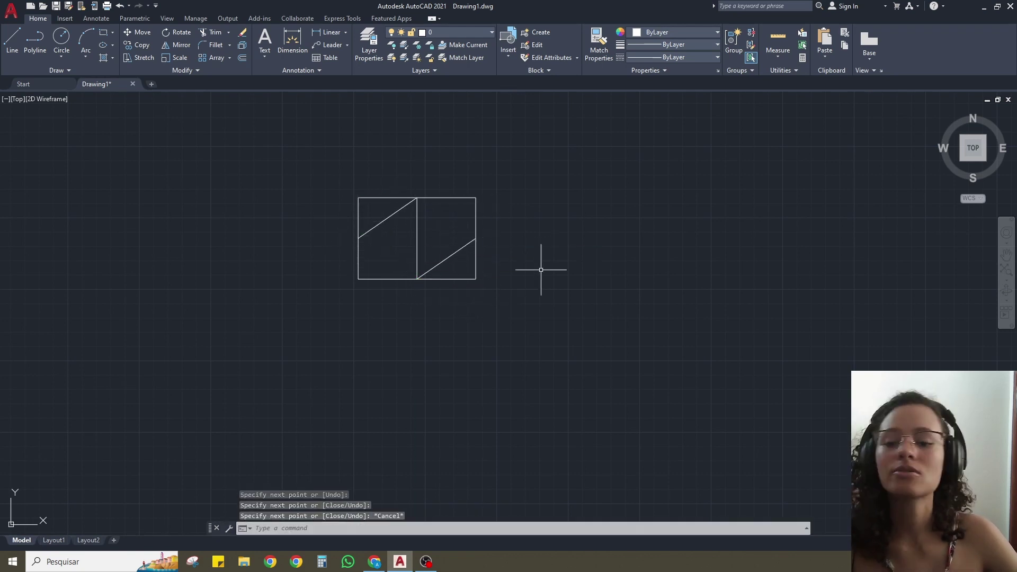
Select only the outer rectangle with a crossing window to check it is a separate object, and clear the selection
{"action": "scroll", "coordinate": [385, 207], "scroll_direction": "up", "scroll_amount": 4}
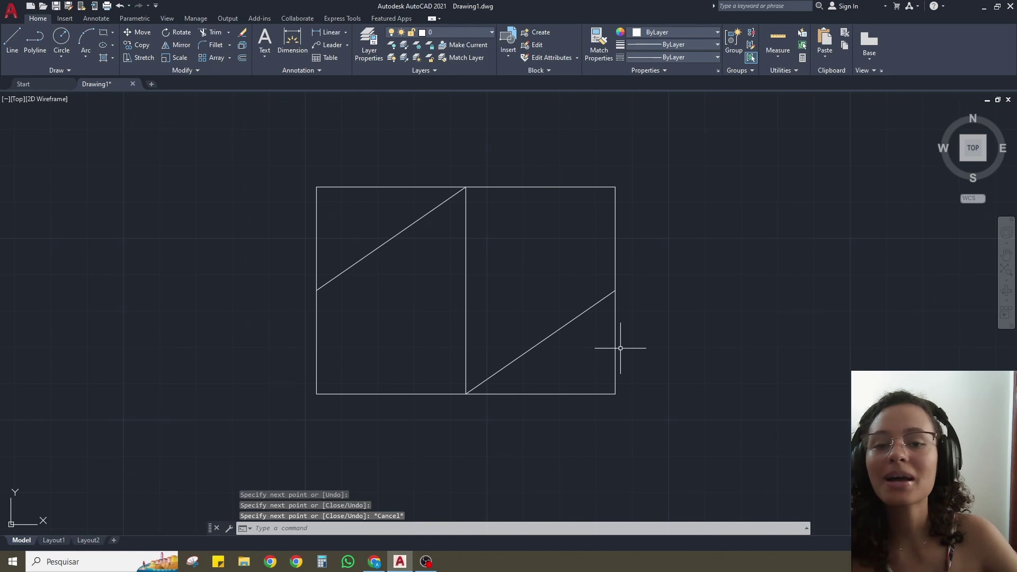
{"action": "scroll", "coordinate": [519, 317], "scroll_direction": "down", "scroll_amount": 2}
{"action": "left_click", "coordinate": [521, 282]}
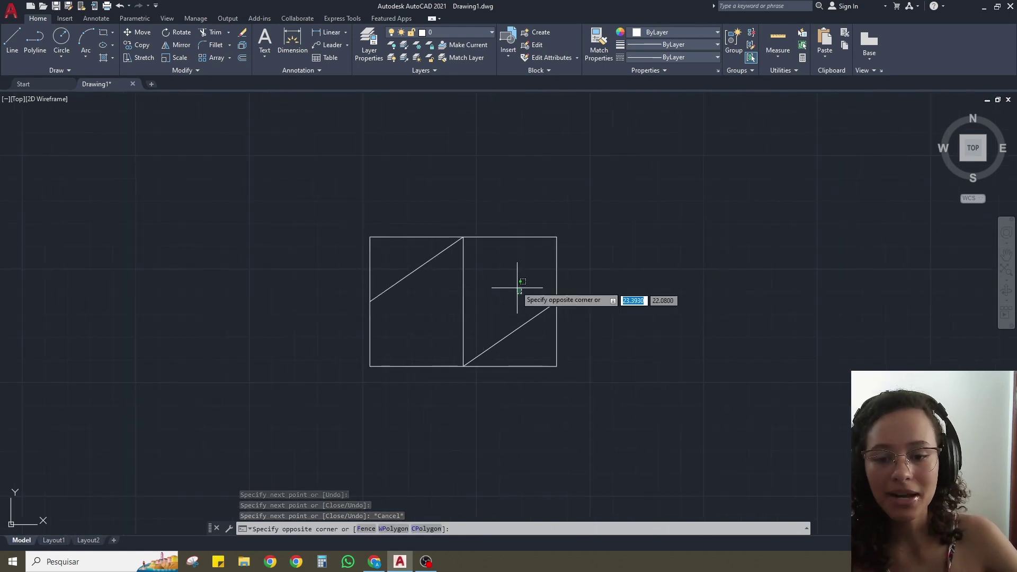
{"action": "left_click", "coordinate": [599, 256]}
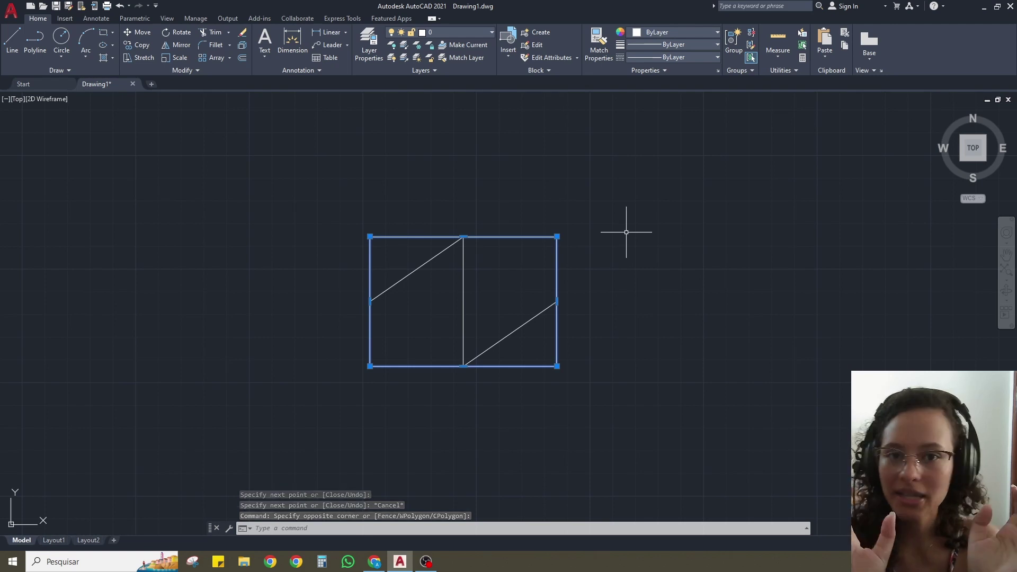
{"action": "key", "text": "Escape"}
Select the diagonal and vertical lines inside the rectangle individually to check that they are separate objects, and clear the selection
{"action": "left_click", "coordinate": [417, 271]}
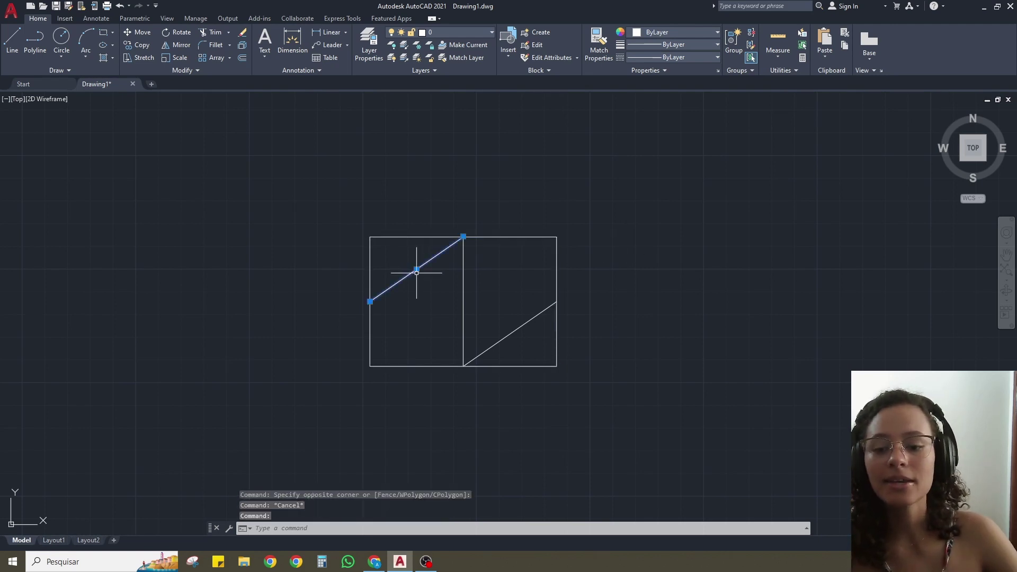
{"action": "left_click", "coordinate": [470, 289]}
{"action": "left_click", "coordinate": [460, 292]}
{"action": "left_click", "coordinate": [532, 341]}
{"action": "left_click", "coordinate": [515, 295]}
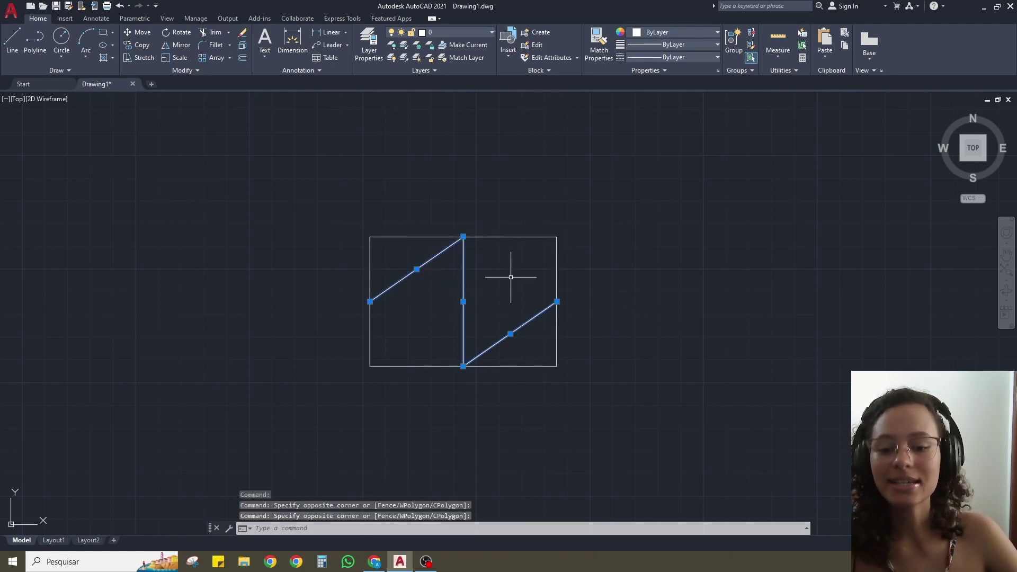
{"action": "key", "text": "Escape"}
{"action": "left_click", "coordinate": [519, 297]}
{"action": "left_click", "coordinate": [515, 347]}
{"action": "key", "text": "Escape"}
{"action": "left_click", "coordinate": [488, 280]}
{"action": "left_click", "coordinate": [457, 302]}
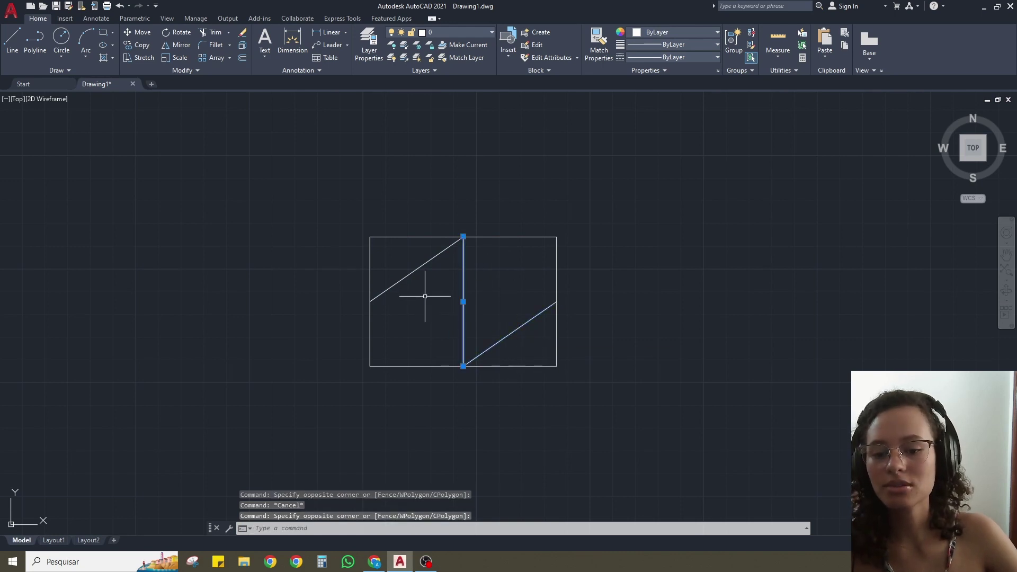
{"action": "left_click", "coordinate": [425, 296]}
{"action": "key", "text": "Escape"}
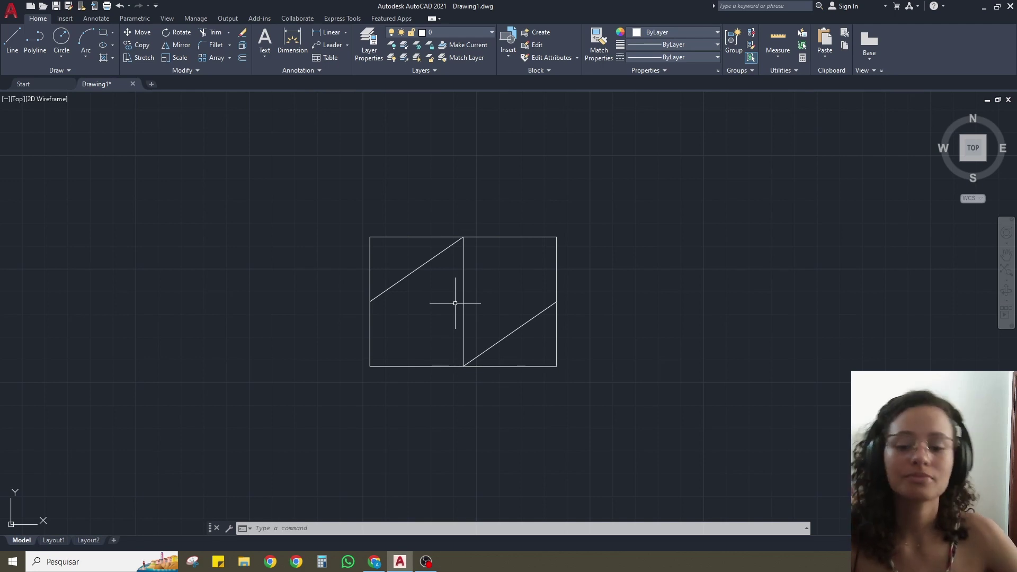
Create a block named "forma 01" from the rectangle and its three inner lines, redefining the existing definition
{"action": "left_click", "coordinate": [583, 220]}
{"action": "left_click", "coordinate": [342, 420]}
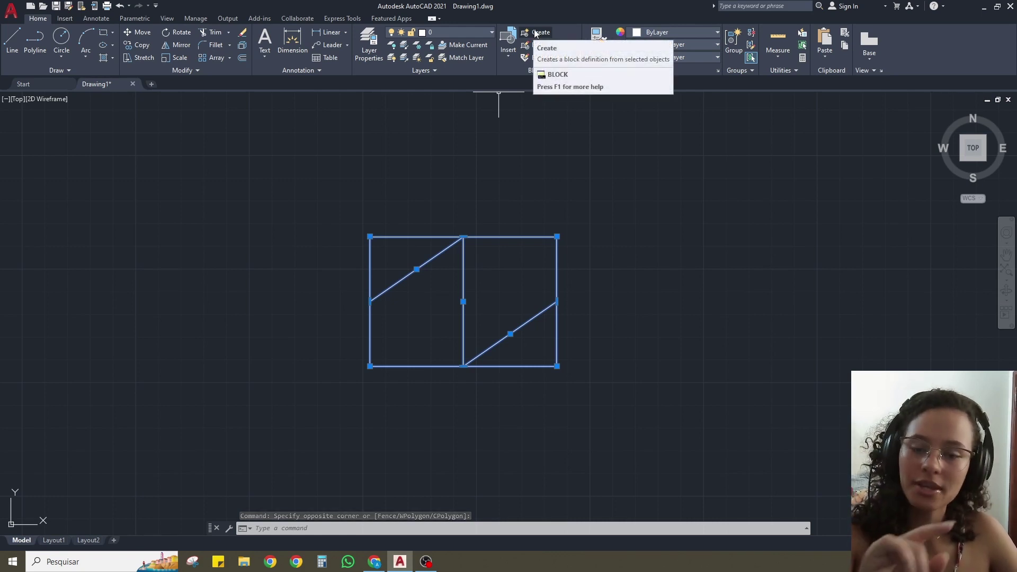
{"action": "type", "text": "B"}
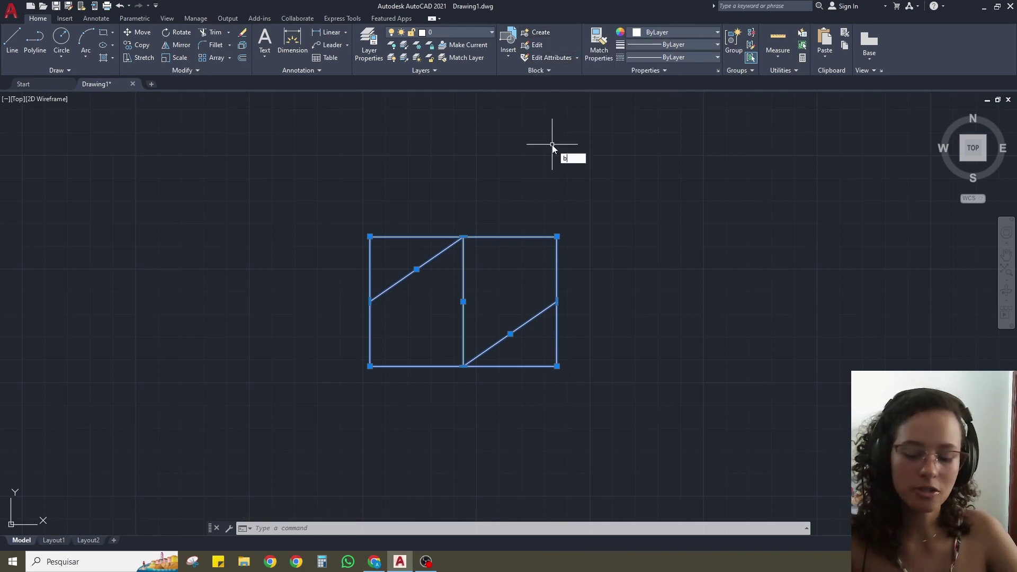
{"action": "key", "text": "Return"}
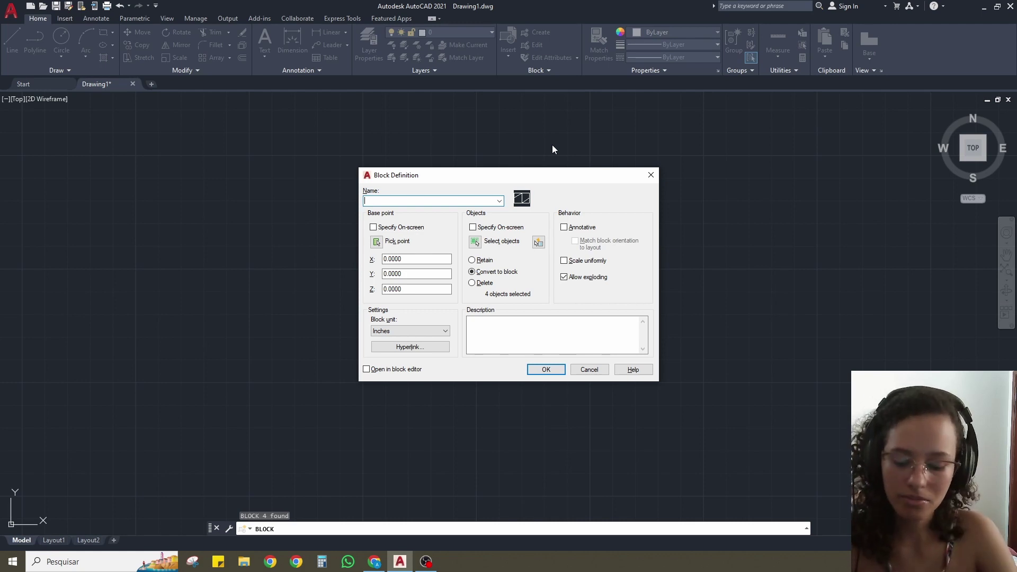
{"action": "type", "text": "forma 01"}
{"action": "key", "text": "Return"}
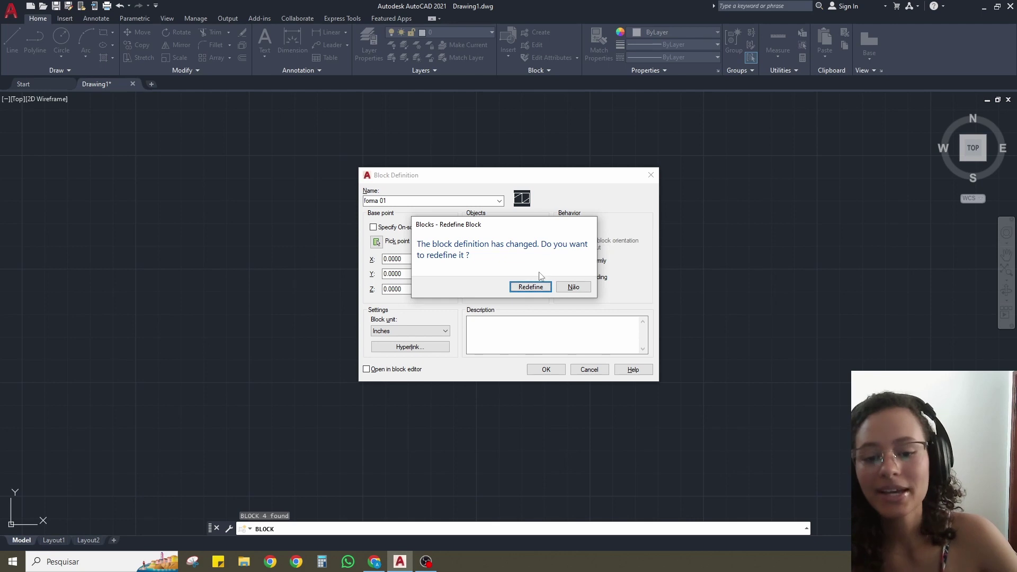
{"action": "left_click", "coordinate": [530, 286]}
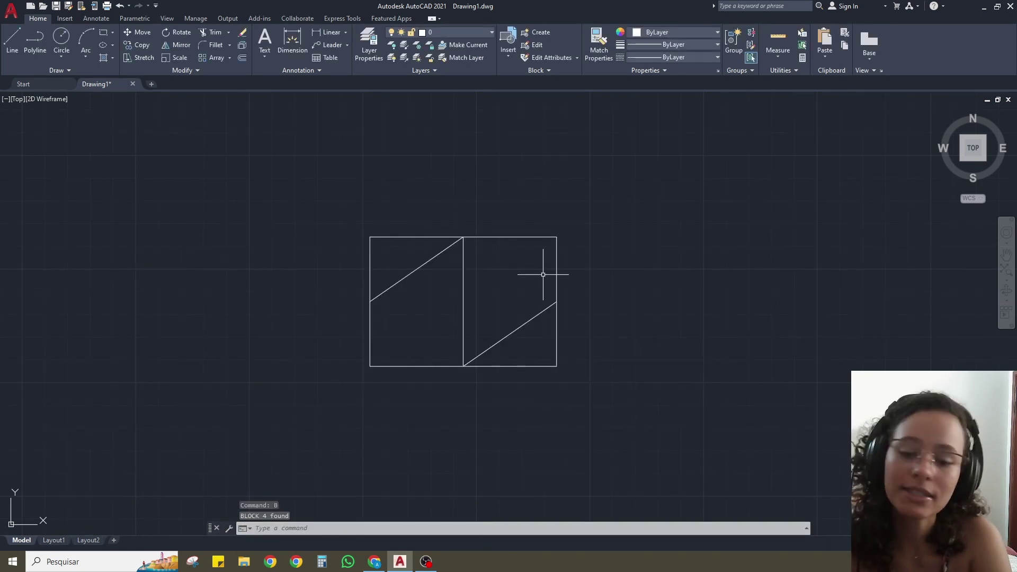
Copy the block about 7.26 units horizontally to the right with Ortho on
{"action": "left_click", "coordinate": [596, 275]}
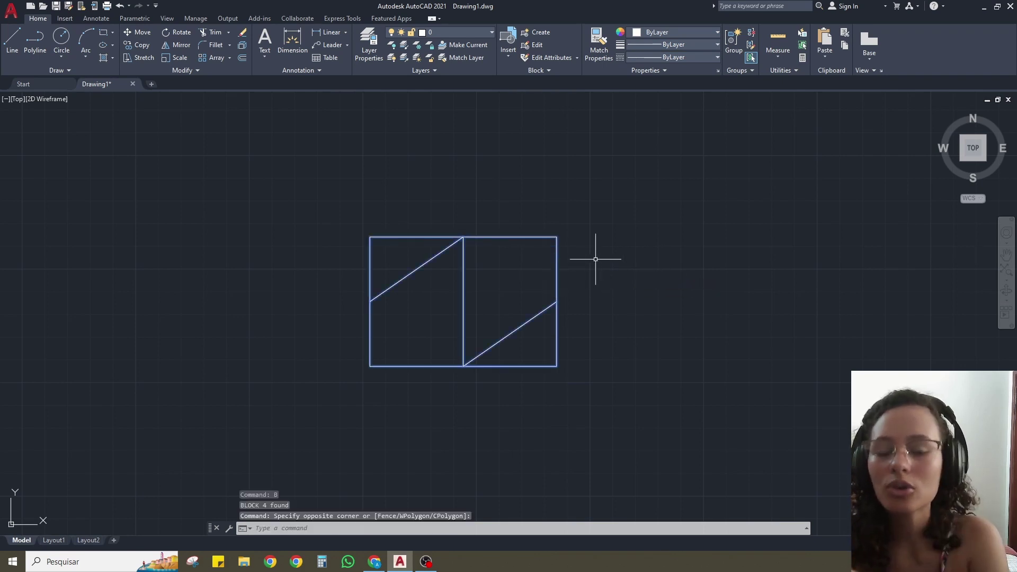
{"action": "scroll", "coordinate": [567, 256], "scroll_direction": "up", "scroll_amount": 2}
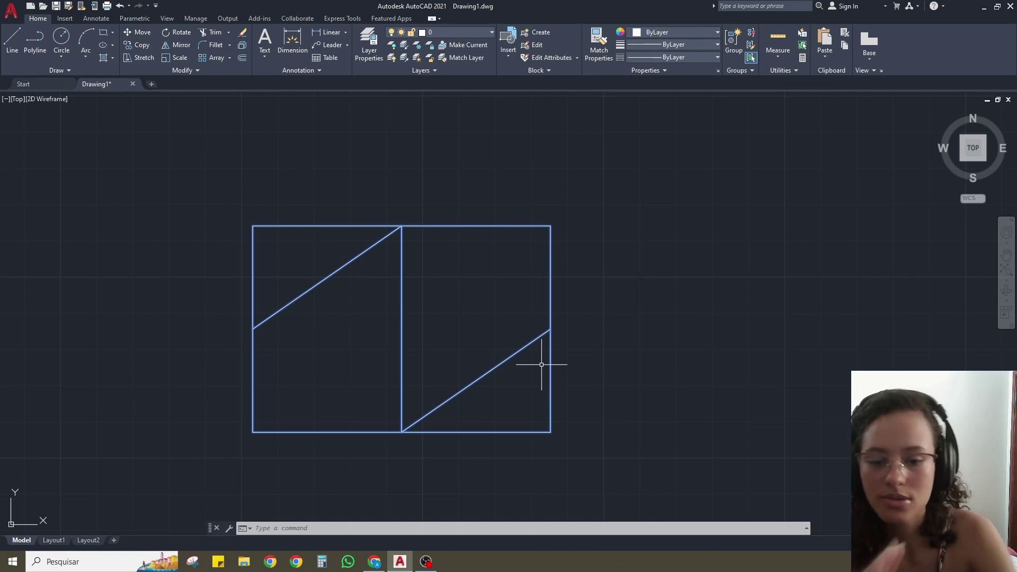
{"action": "scroll", "coordinate": [526, 349], "scroll_direction": "down", "scroll_amount": 5}
{"action": "scroll", "coordinate": [522, 350], "scroll_direction": "up", "scroll_amount": 5}
{"action": "middle_click_drag", "start_coordinate": [596, 361], "coordinate": [627, 355]}
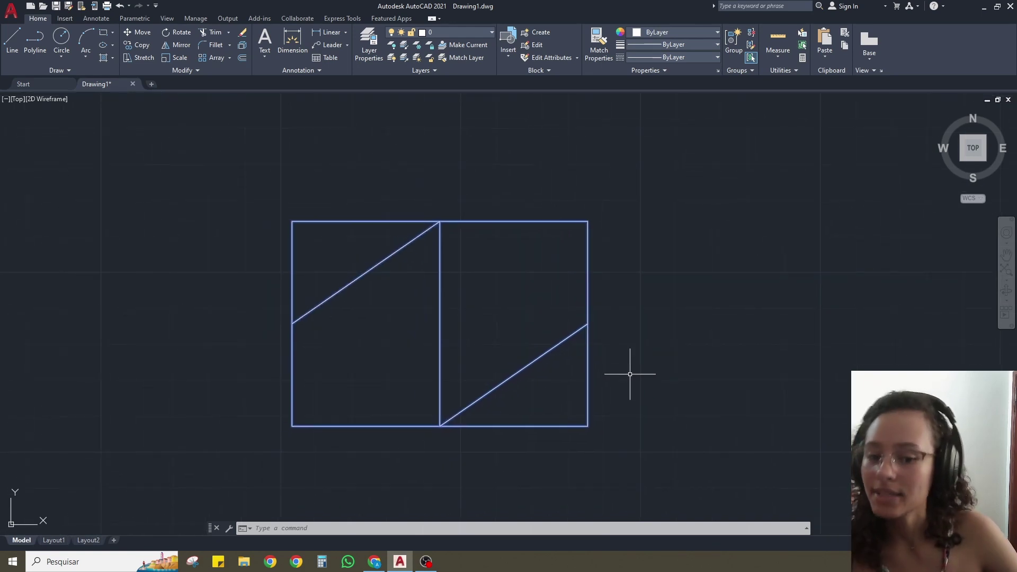
{"action": "scroll", "coordinate": [628, 360], "scroll_direction": "down", "scroll_amount": 2}
{"action": "type", "text": "co"}
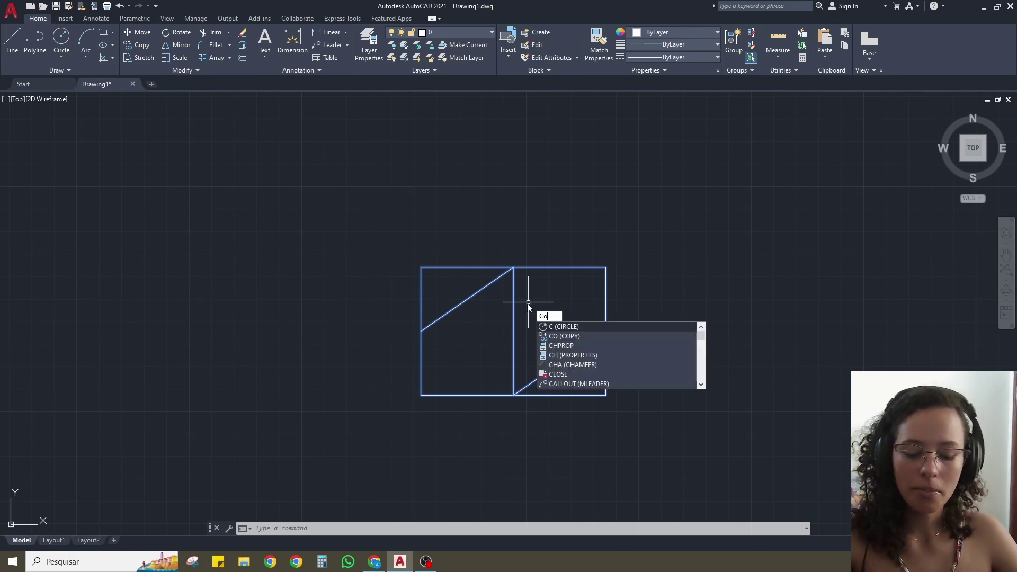
{"action": "key", "text": "Return"}
{"action": "left_click", "coordinate": [486, 302]}
{"action": "key", "text": "F8"}
{"action": "left_click", "coordinate": [812, 310]}
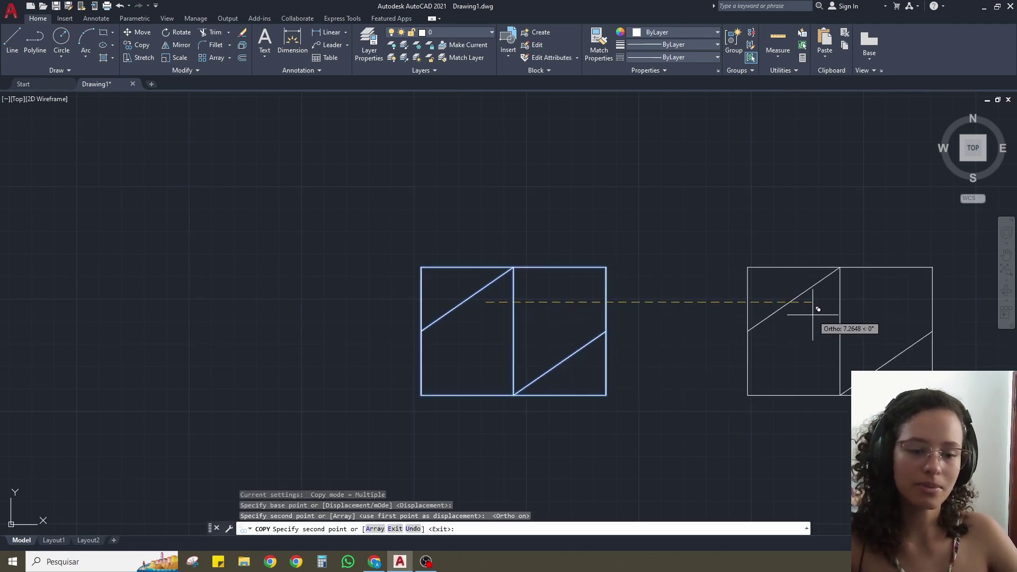
Place a second copy of the block directly above the original and end the Copy command
{"action": "middle_click_drag", "start_coordinate": [680, 353], "coordinate": [611, 404]}
{"action": "left_click", "coordinate": [487, 139]}
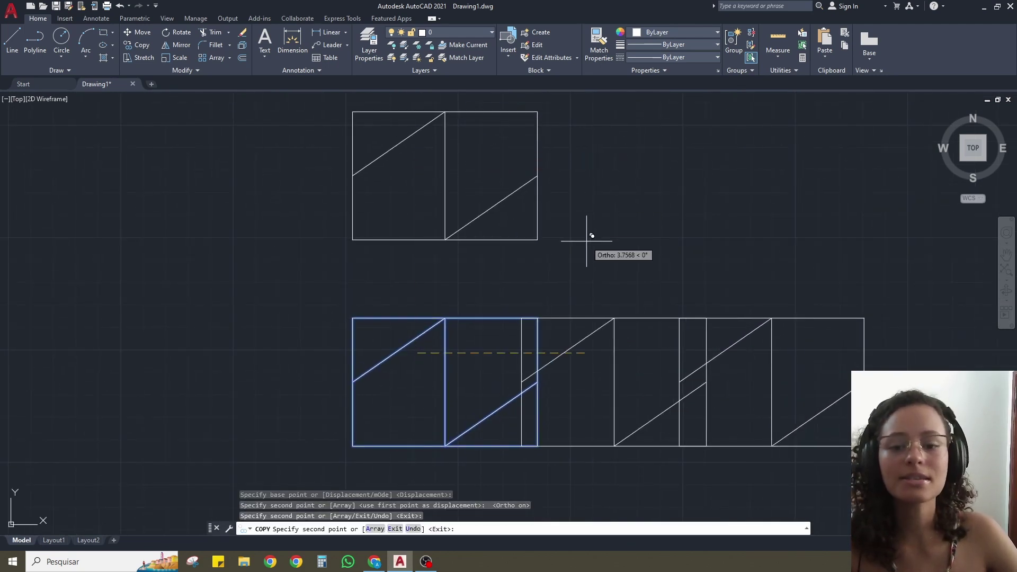
{"action": "key", "text": "Return"}
{"action": "scroll", "coordinate": [525, 291], "scroll_direction": "down", "scroll_amount": 2}
{"action": "scroll", "coordinate": [586, 320], "scroll_direction": "up", "scroll_amount": 2}
{"action": "middle_click_drag", "start_coordinate": [586, 321], "coordinate": [575, 315]}
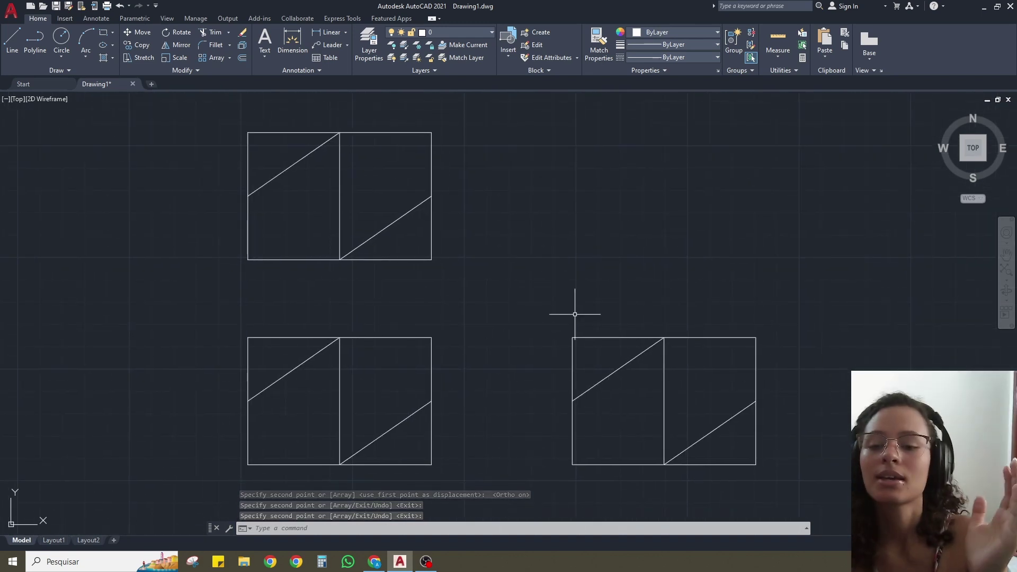
Open the upper copy's block definition "forma 01" in the Block Editor
{"action": "double_click", "coordinate": [432, 218]}
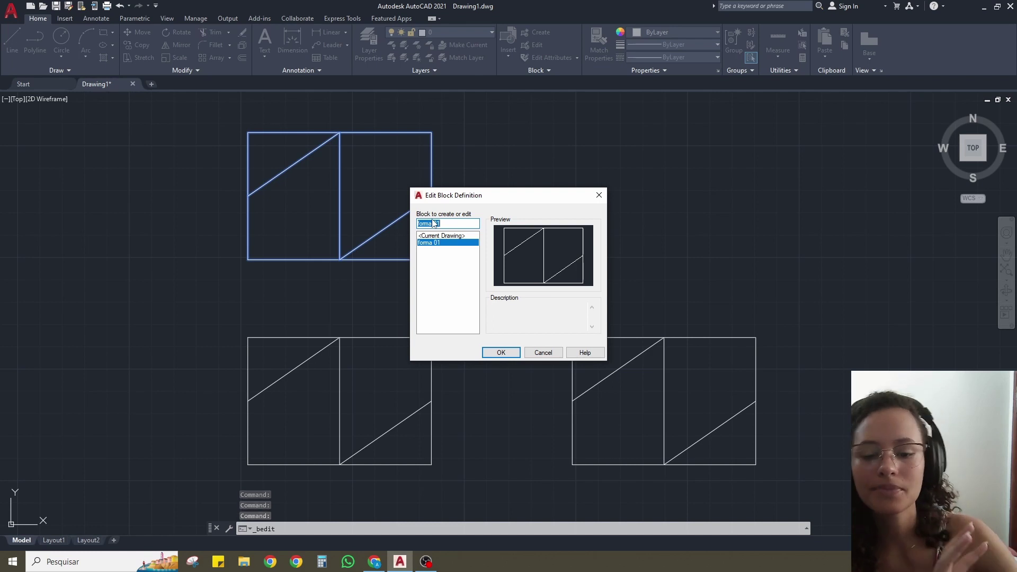
{"action": "left_click", "coordinate": [599, 195]}
{"action": "left_click", "coordinate": [461, 177]}
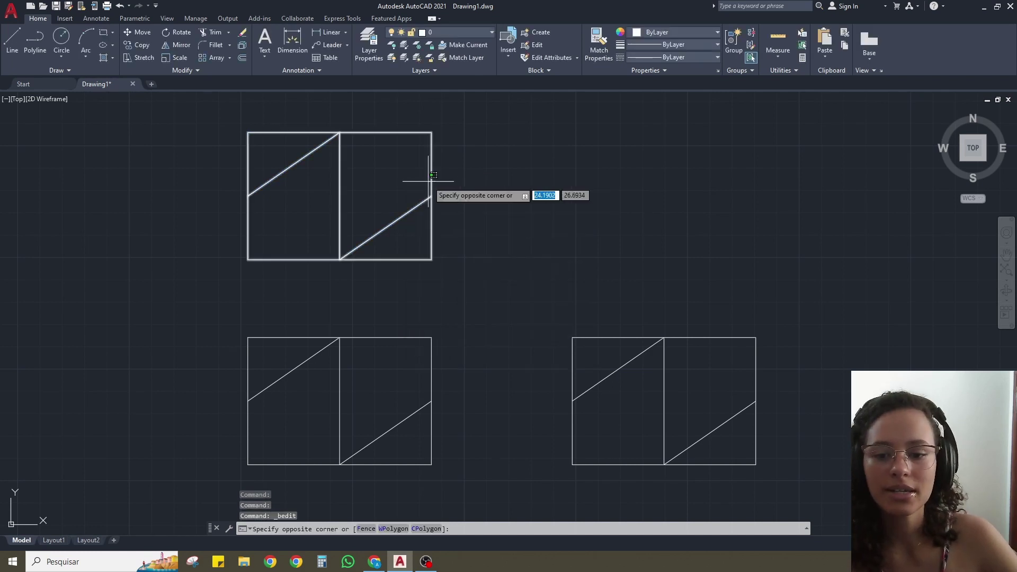
{"action": "left_click", "coordinate": [535, 45]}
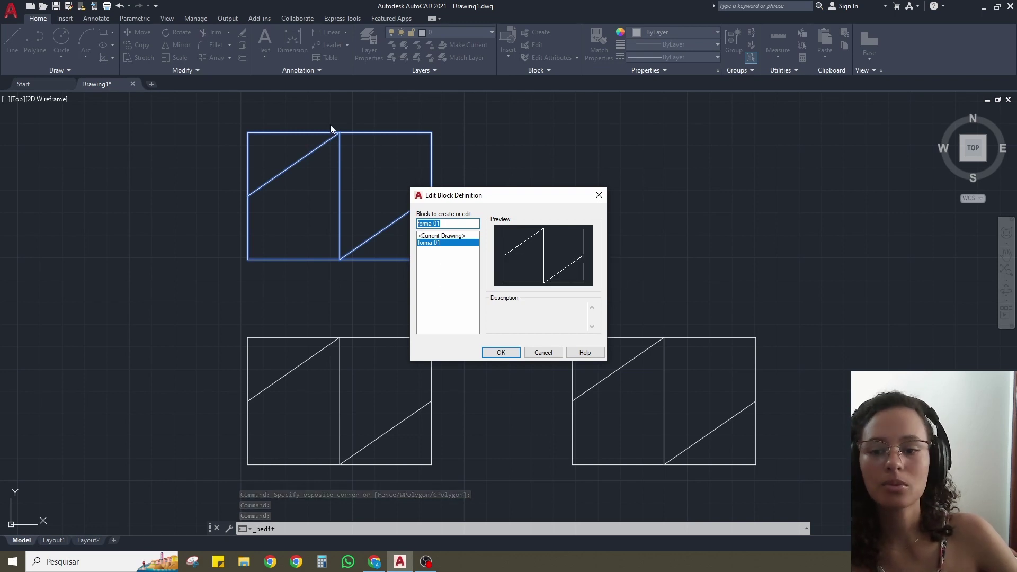
{"action": "left_click", "coordinate": [502, 353]}
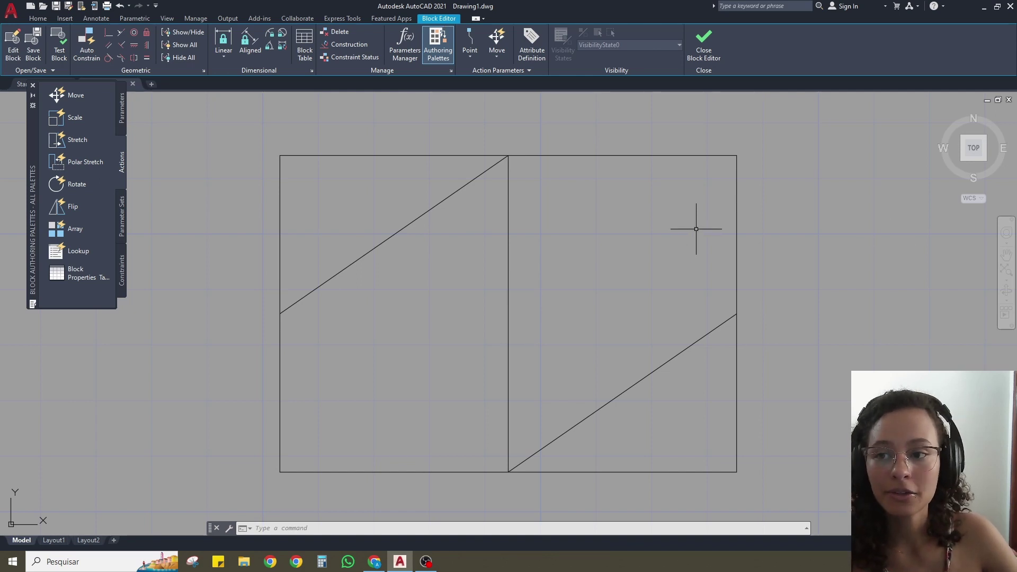
Erase the vertical centre line from the block definition
{"action": "scroll", "coordinate": [609, 302], "scroll_direction": "down", "scroll_amount": 2}
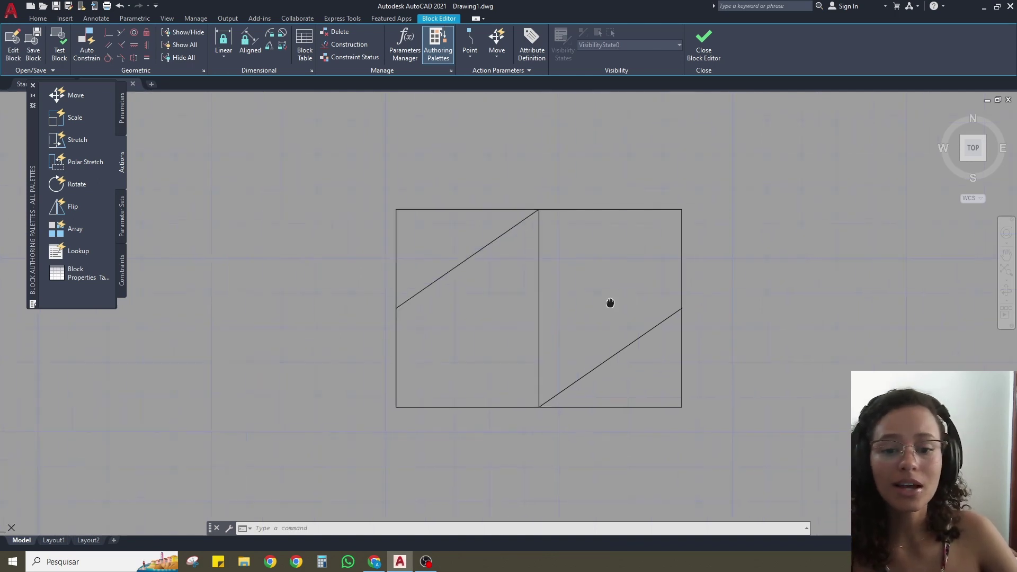
{"action": "middle_click_drag", "start_coordinate": [609, 302], "coordinate": [578, 299]}
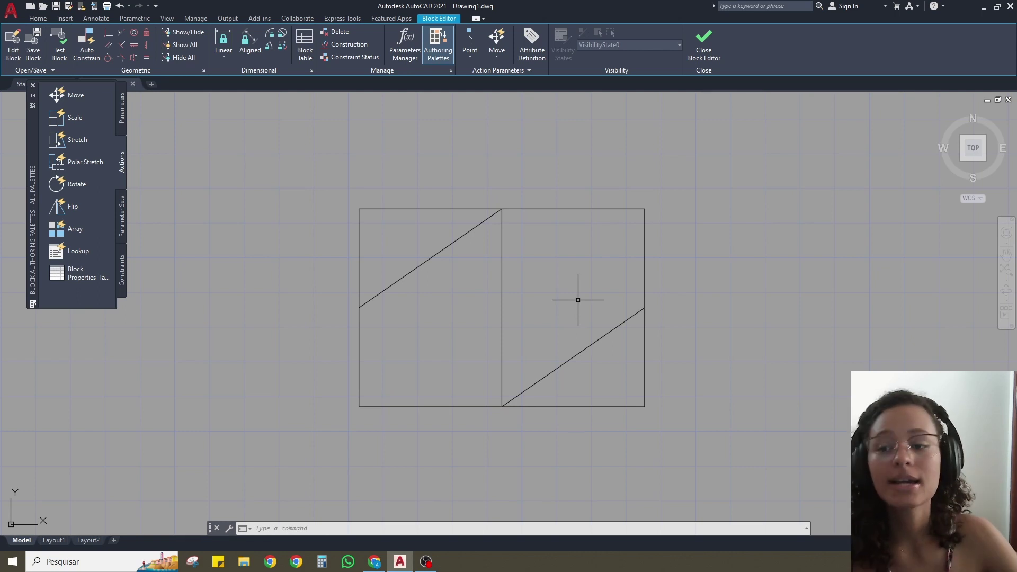
{"action": "left_click_drag", "start_coordinate": [577, 300], "coordinate": [461, 307]}
{"action": "key", "text": "Delete"}
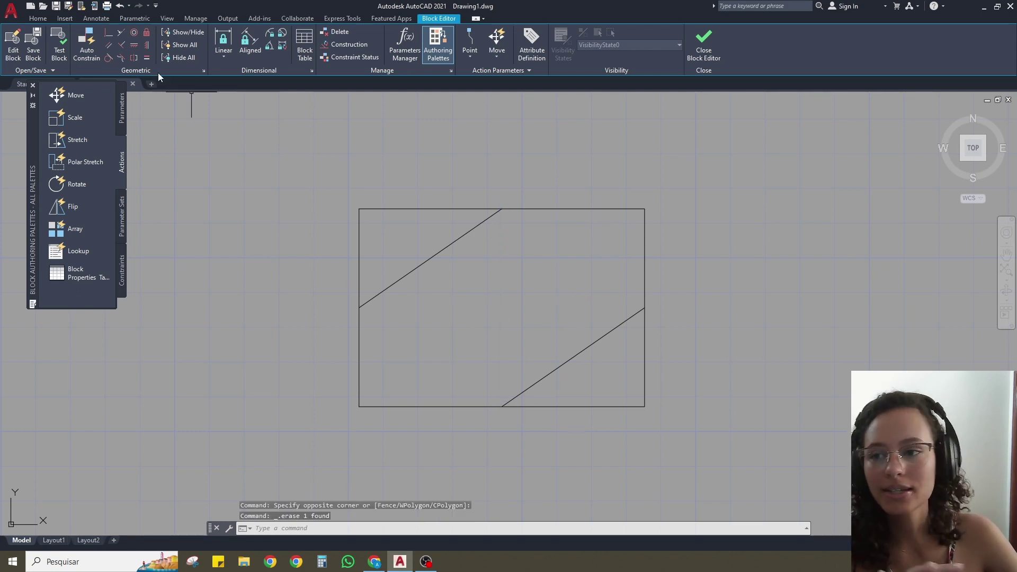
Draw a horizontal line outward from the rectangle's right midpoint and a sloping line back to its lower-right corner
{"action": "left_click", "coordinate": [38, 18]}
{"action": "scroll", "coordinate": [641, 312], "scroll_direction": "down", "scroll_amount": 2}
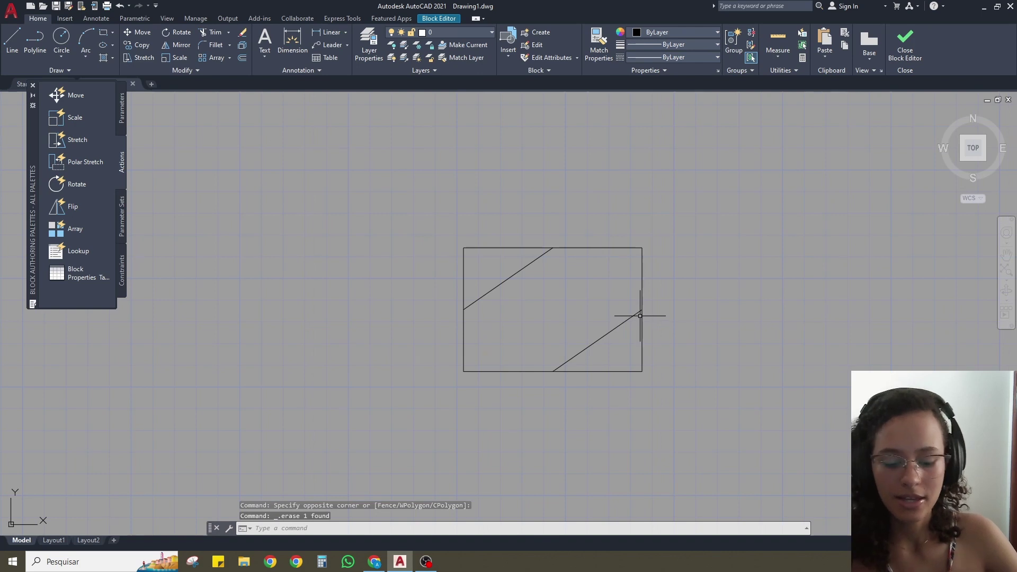
{"action": "type", "text": "l"}
{"action": "key", "text": "Return"}
{"action": "left_click", "coordinate": [641, 310]}
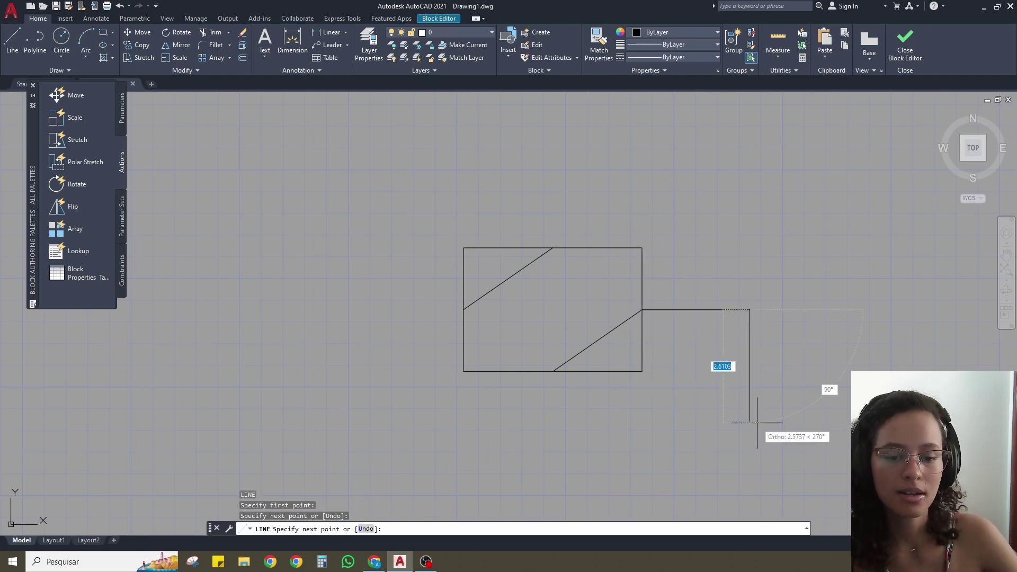
{"action": "left_click", "coordinate": [642, 371]}
{"action": "key", "text": "Return"}
{"action": "middle_click_drag", "start_coordinate": [780, 360], "coordinate": [654, 363]}
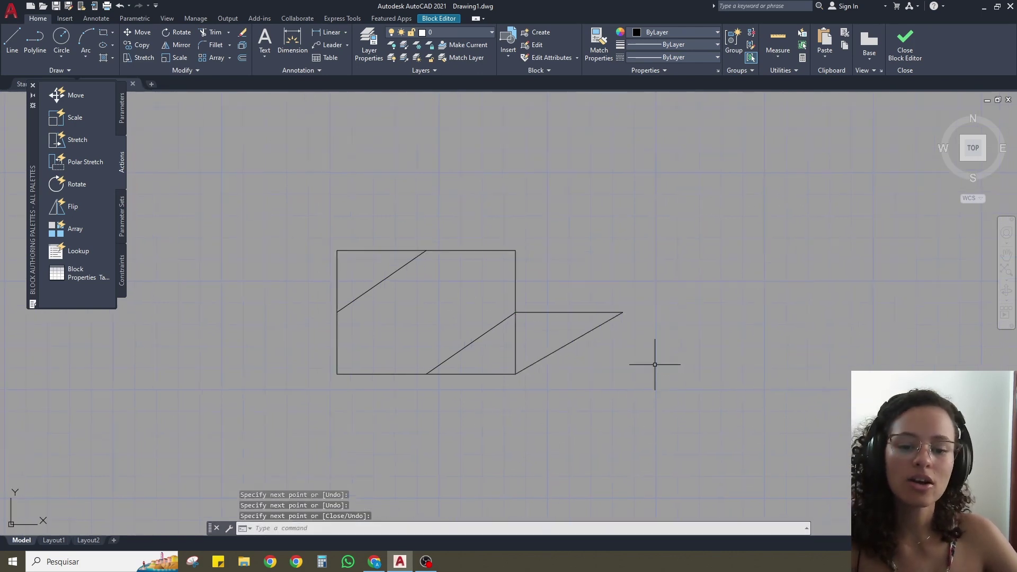
Close the Block Editor and save the changes to "forma 01"
{"action": "left_click", "coordinate": [918, 50]}
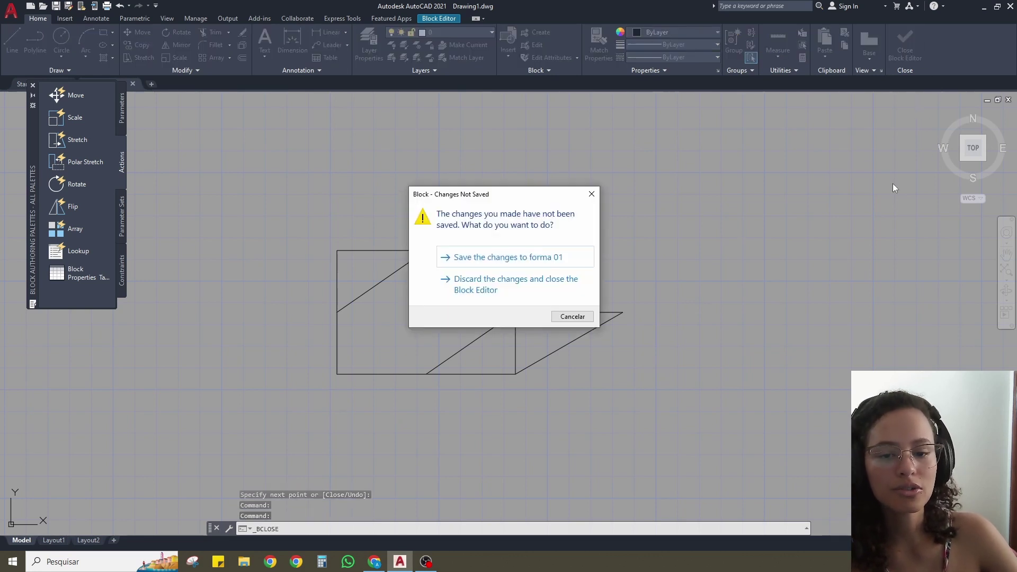
{"action": "left_click", "coordinate": [530, 259]}
{"action": "scroll", "coordinate": [555, 268], "scroll_direction": "down", "scroll_amount": 4}
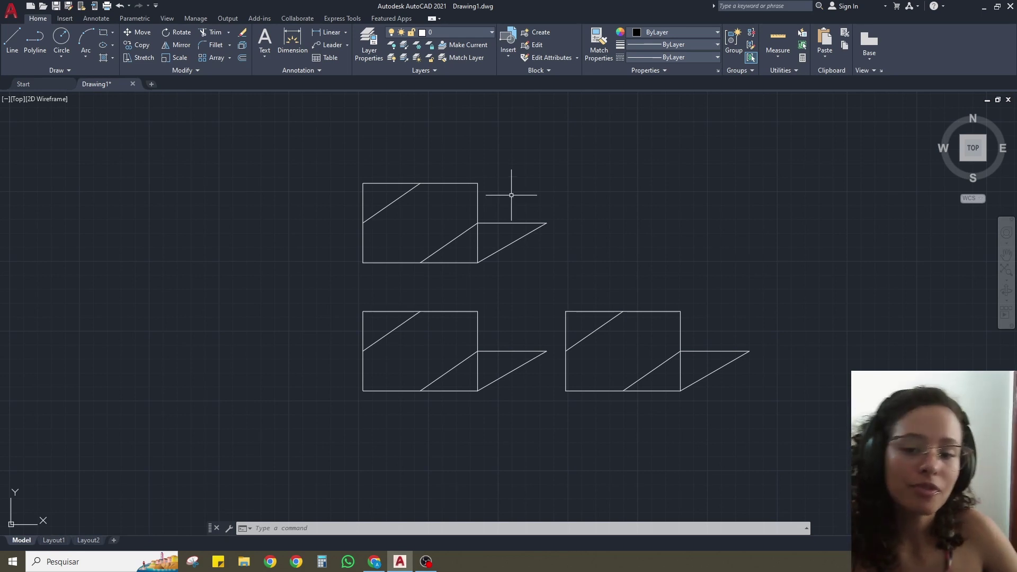
Select the upper block copy to check whether its geometry is picked as a single object
{"action": "middle_click_drag", "start_coordinate": [484, 198], "coordinate": [509, 232]}
{"action": "scroll", "coordinate": [509, 232], "scroll_direction": "up", "scroll_amount": 2}
{"action": "left_click", "coordinate": [509, 232]}
{"action": "left_click", "coordinate": [483, 196]}
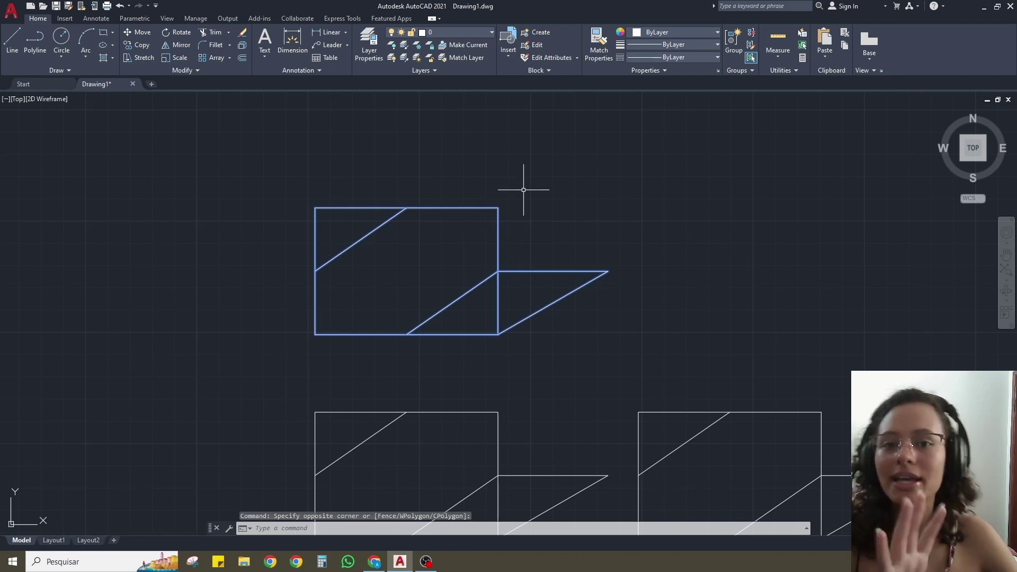
{"action": "left_click", "coordinate": [474, 227]}
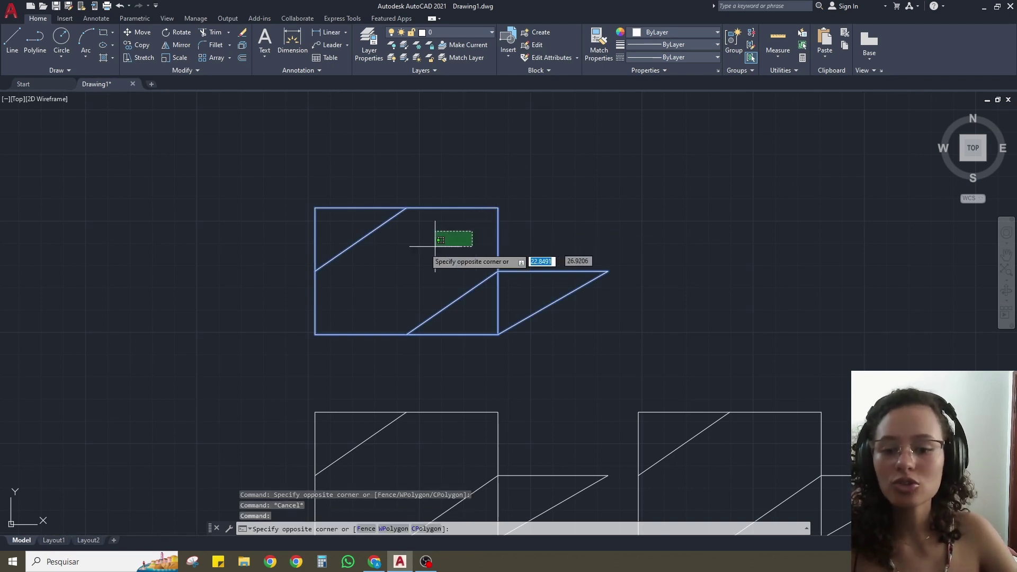
{"action": "key", "text": "Escape"}
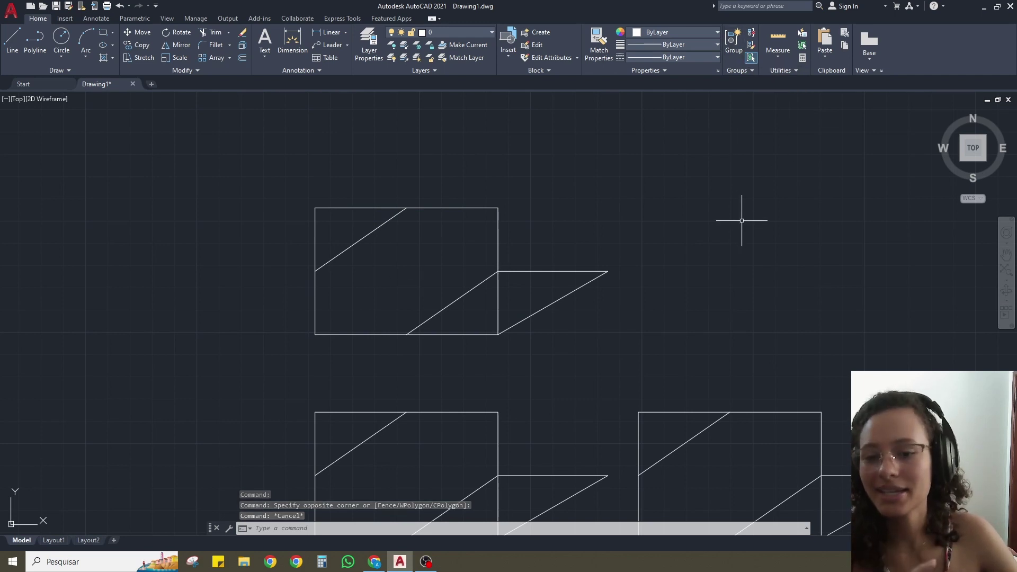
{"action": "left_click", "coordinate": [457, 196]}
{"action": "left_click", "coordinate": [401, 241]}
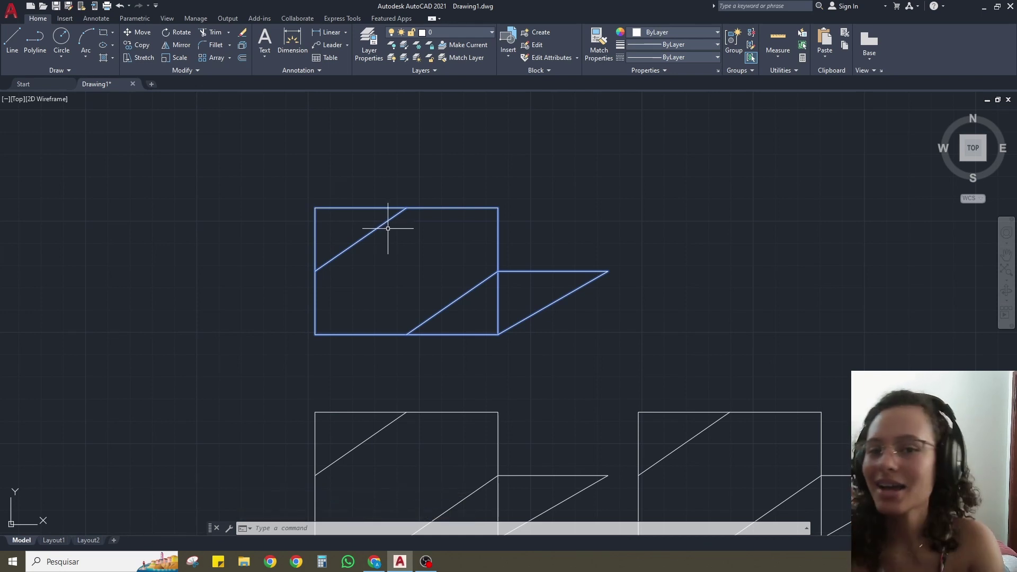
{"action": "key", "text": "Escape"}
{"action": "scroll", "coordinate": [430, 233], "scroll_direction": "down", "scroll_amount": 2}
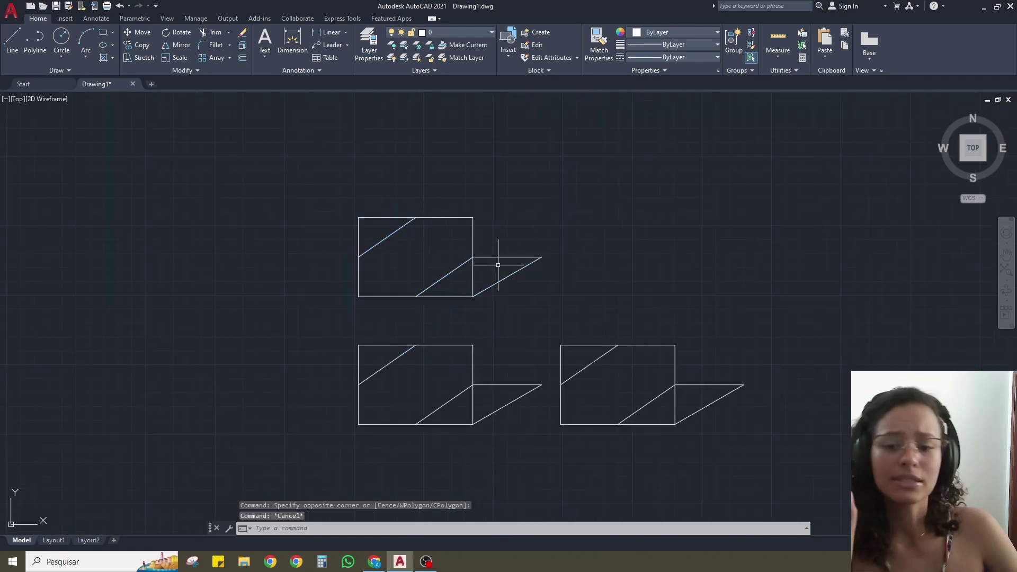
{"action": "middle_click_drag", "start_coordinate": [499, 263], "coordinate": [477, 258]}
{"action": "left_click", "coordinate": [452, 207]}
{"action": "left_click", "coordinate": [417, 249]}
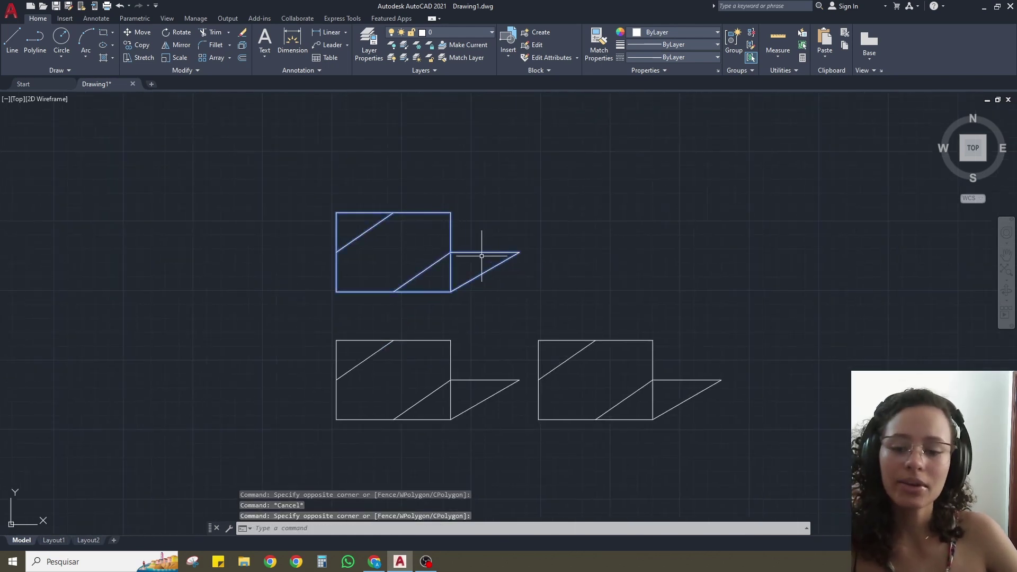
{"action": "scroll", "coordinate": [445, 276], "scroll_direction": "up", "scroll_amount": 4}
{"action": "mouse_move", "coordinate": [409, 245]}
{"action": "middle_mouse_down"}
{"action": "mouse_move", "coordinate": [465, 356]}
{"action": "mouse_move", "coordinate": [438, 311]}
{"action": "mouse_move", "coordinate": [413, 297]}
{"action": "middle_mouse_up"}
{"action": "scroll", "coordinate": [464, 358], "scroll_direction": "down", "scroll_amount": 3}
{"action": "middle_click_drag", "start_coordinate": [497, 295], "coordinate": [554, 341]}
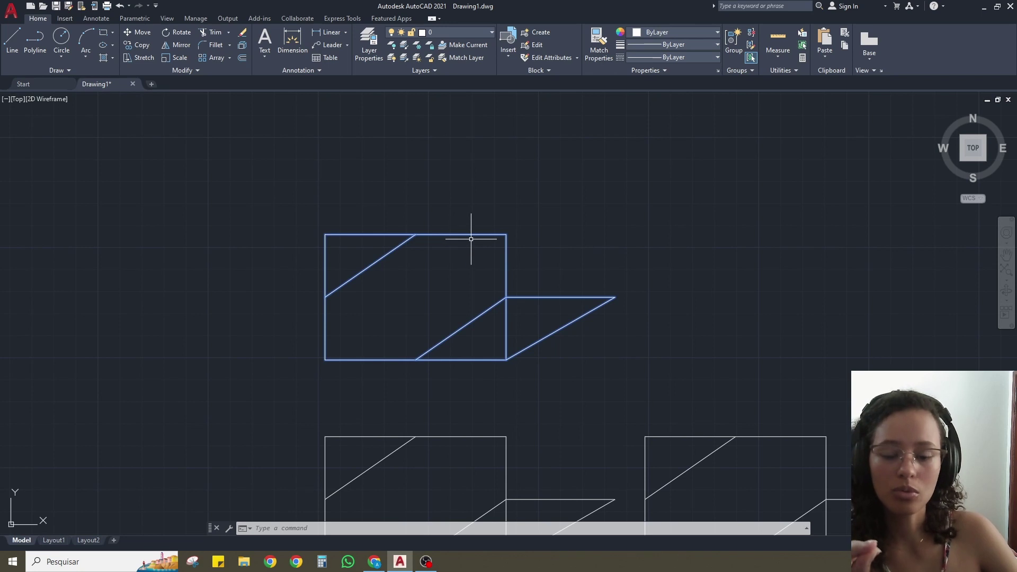
{"action": "type", "text": "X"}
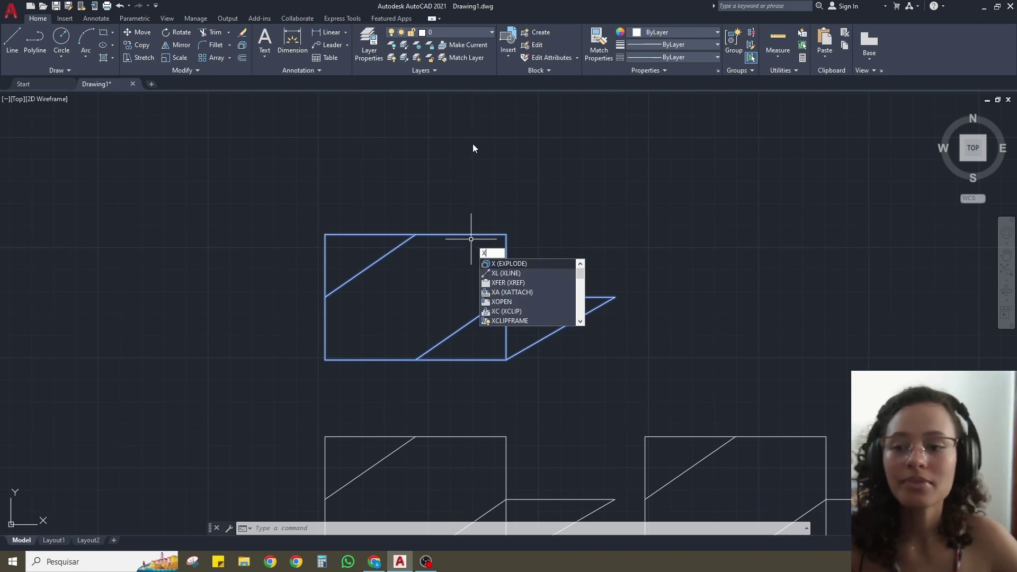
{"action": "key", "text": "Escape"}
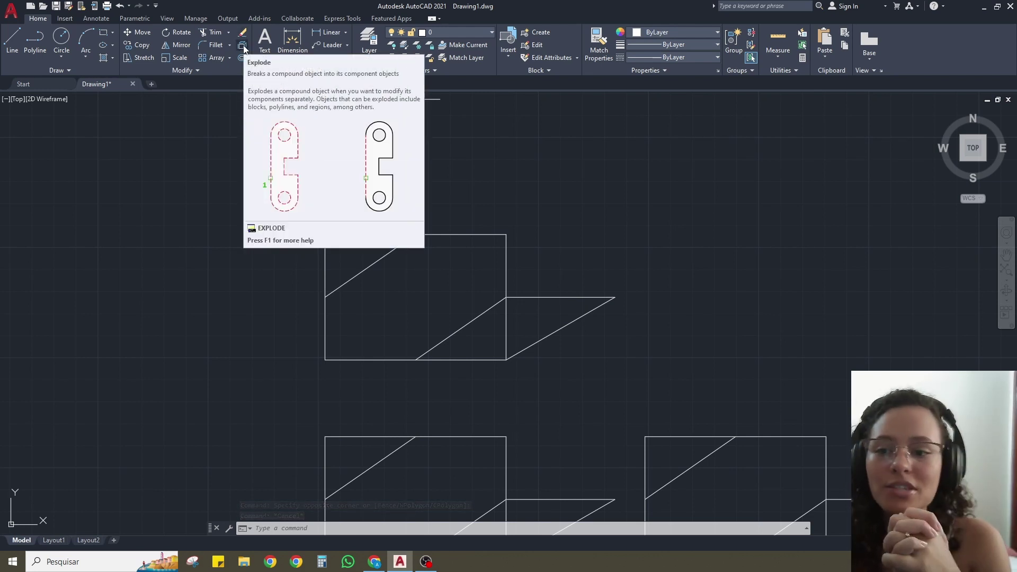
Explode the upper block copy into its component objects
{"action": "left_click", "coordinate": [526, 231]}
{"action": "left_click", "coordinate": [483, 268]}
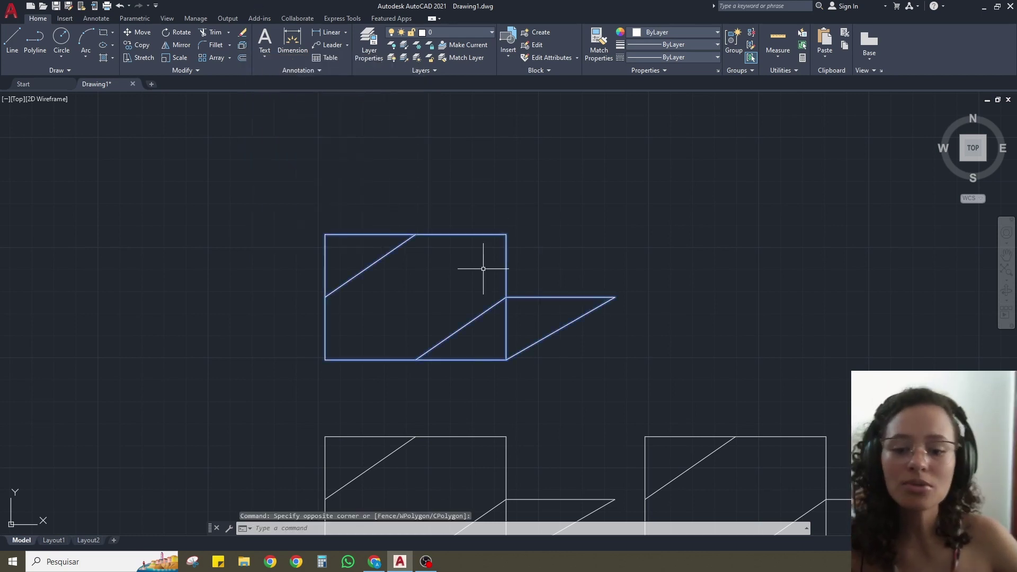
{"action": "type", "text": "X"}
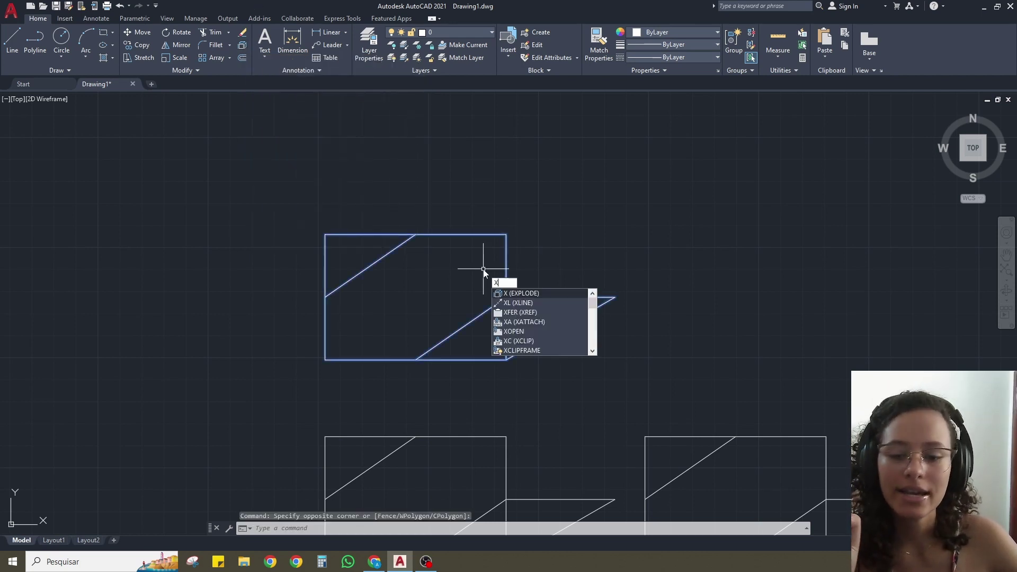
{"action": "key", "text": "Return"}
Select parts of the exploded shape and both lower copies to compare which geometry is picked separately or as a block
{"action": "left_click", "coordinate": [488, 222]}
{"action": "left_click", "coordinate": [450, 274]}
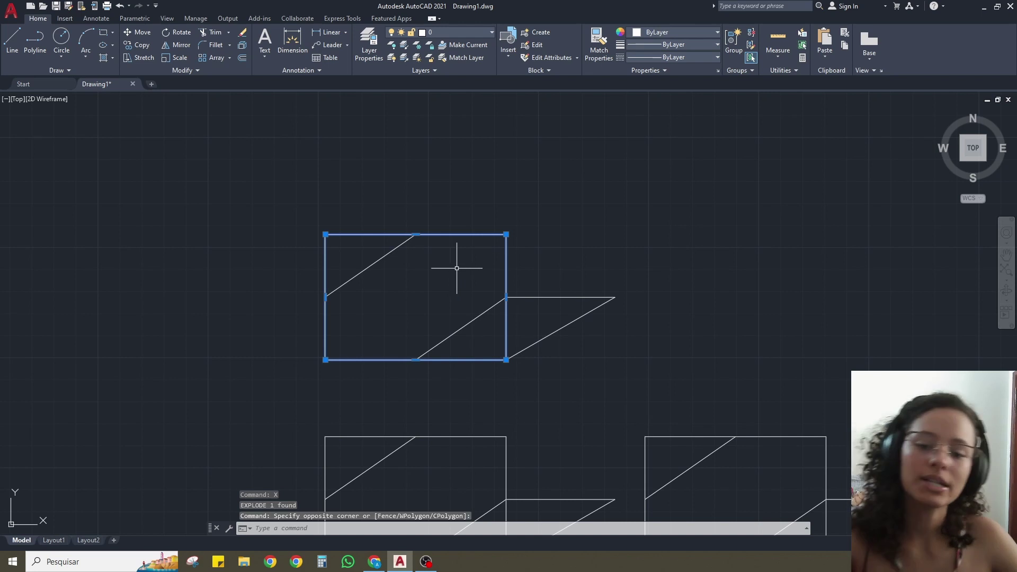
{"action": "key", "text": "Escape"}
{"action": "left_click", "coordinate": [609, 264]}
{"action": "left_click", "coordinate": [564, 321]}
{"action": "key", "text": "Escape"}
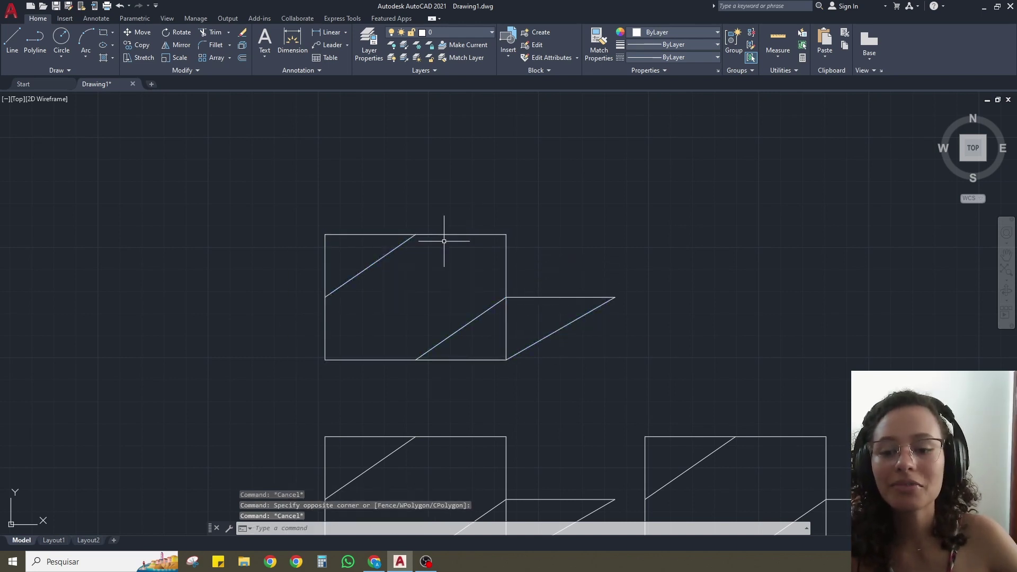
{"action": "scroll", "coordinate": [445, 239], "scroll_direction": "down", "scroll_amount": 4}
{"action": "scroll", "coordinate": [477, 302], "scroll_direction": "up", "scroll_amount": 4}
{"action": "left_click", "coordinate": [427, 310]}
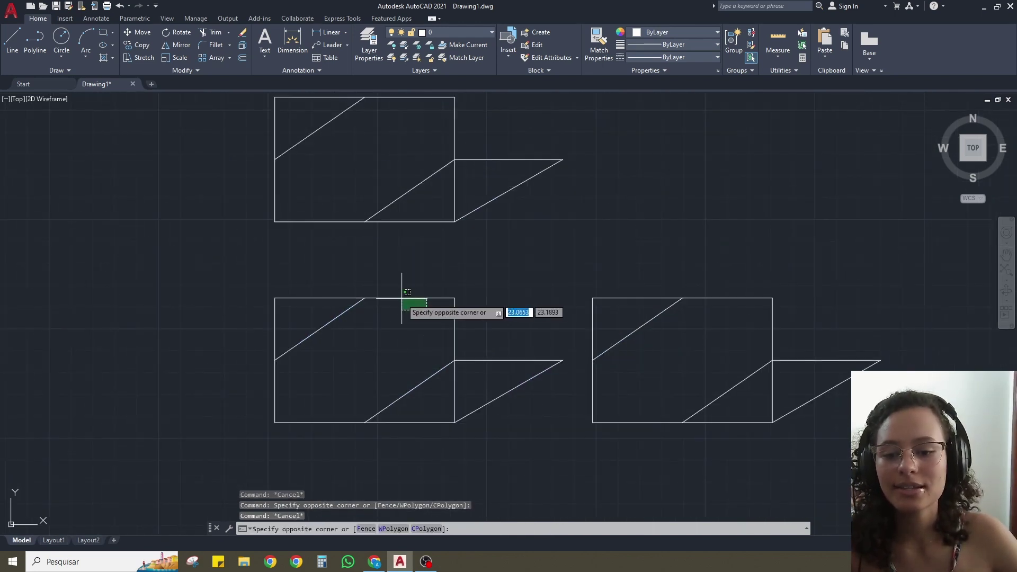
{"action": "left_click", "coordinate": [402, 298]}
{"action": "left_click", "coordinate": [681, 278]}
{"action": "left_click", "coordinate": [598, 351]}
{"action": "key", "text": "Escape"}
Erase the lower-right diagonal line inside the exploded upper shape's rectangle
{"action": "middle_click_drag", "start_coordinate": [468, 207], "coordinate": [509, 299]}
{"action": "left_click", "coordinate": [482, 245]}
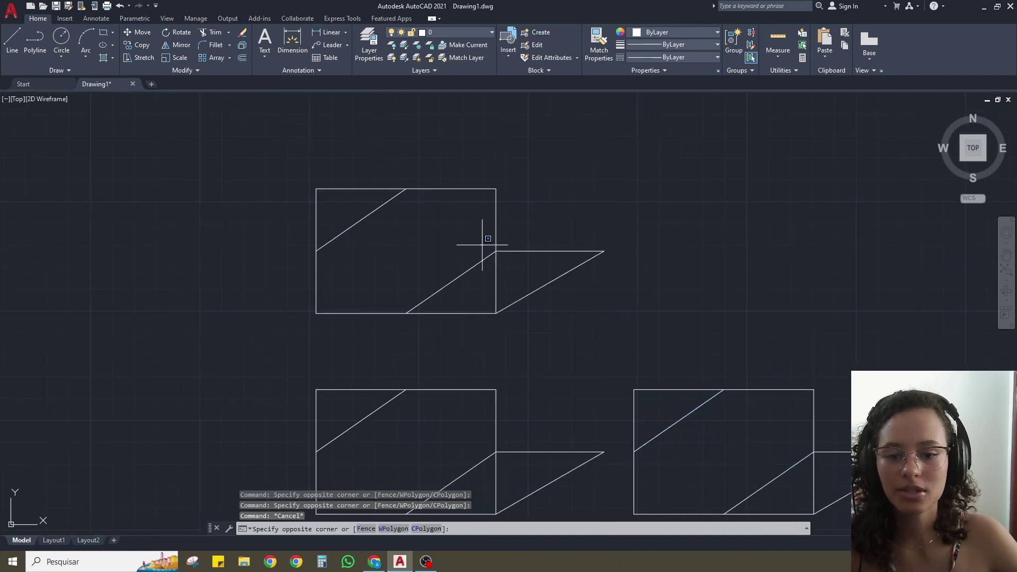
{"action": "left_click", "coordinate": [450, 277]}
{"action": "key", "text": "Delete"}
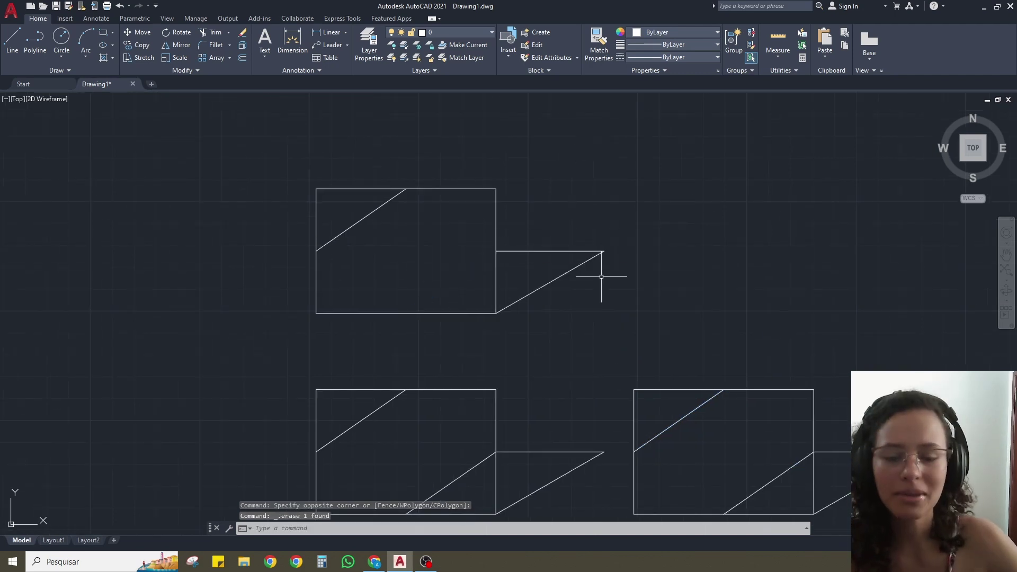
Open the lower-left copy's block definition "forma 01" in the Block Editor
{"action": "scroll", "coordinate": [505, 417], "scroll_direction": "up", "scroll_amount": 2}
{"action": "middle_click_drag", "start_coordinate": [505, 417], "coordinate": [506, 297]}
{"action": "left_click", "coordinate": [494, 303]}
{"action": "left_click", "coordinate": [493, 303]}
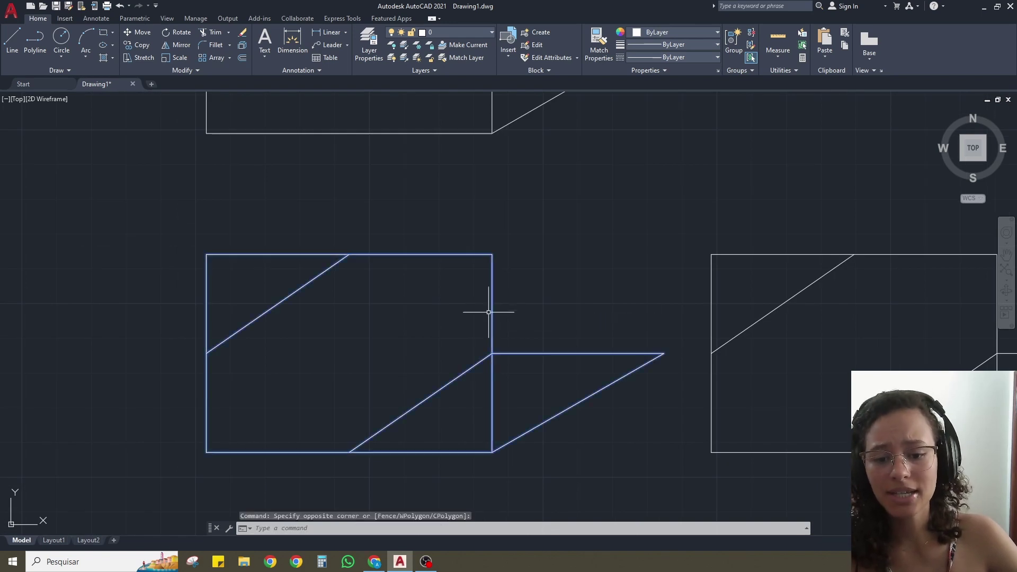
{"action": "left_click", "coordinate": [492, 303]}
{"action": "left_click", "coordinate": [492, 303]}
{"action": "double_click", "coordinate": [492, 303]}
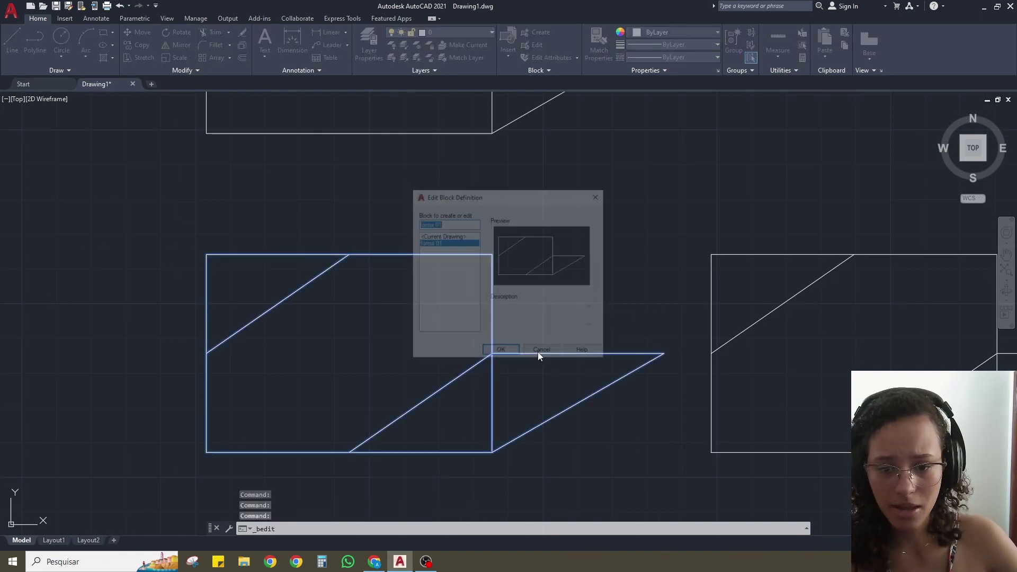
{"action": "left_click", "coordinate": [497, 351]}
Add a linear dimension of the rectangle's full width just above its top edge
{"action": "middle_click_drag", "start_coordinate": [487, 220], "coordinate": [487, 220]}
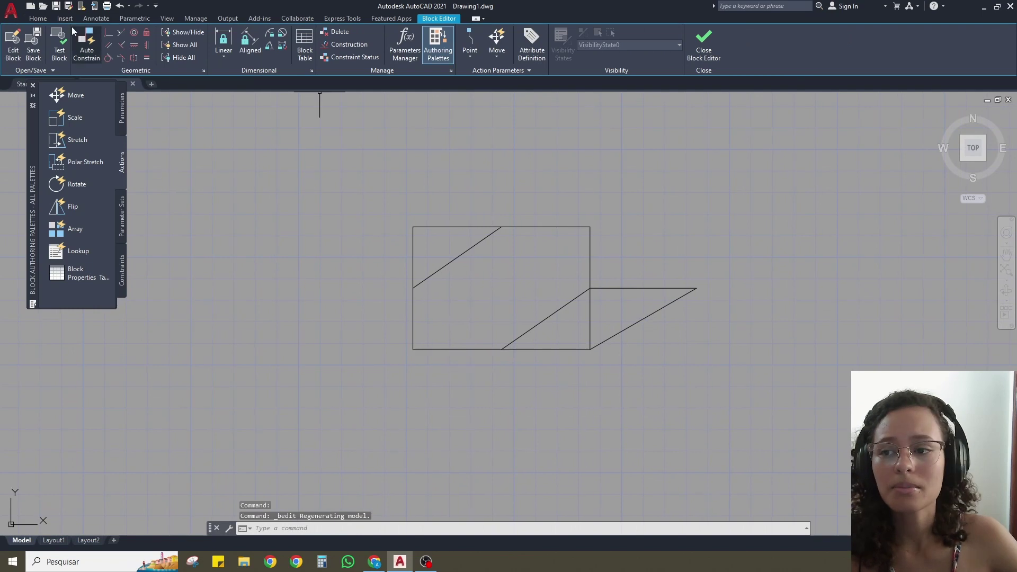
{"action": "left_click", "coordinate": [42, 20]}
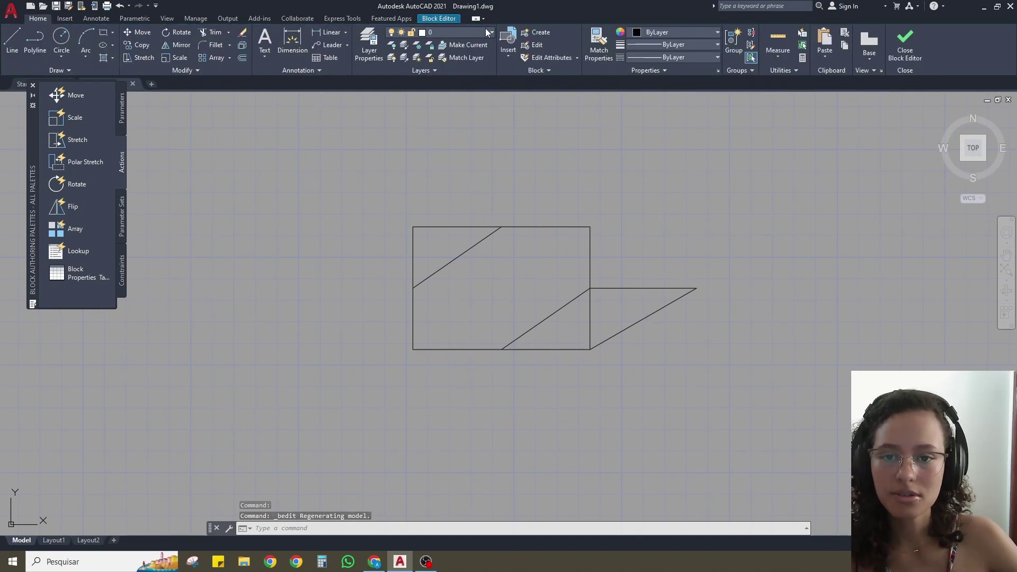
{"action": "left_click", "coordinate": [543, 217]}
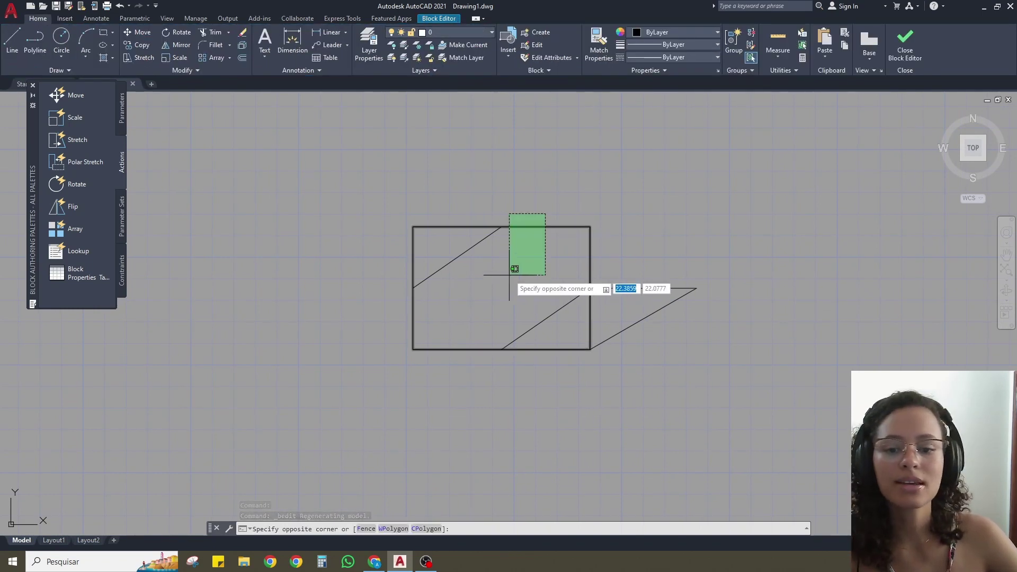
{"action": "left_click", "coordinate": [509, 265]}
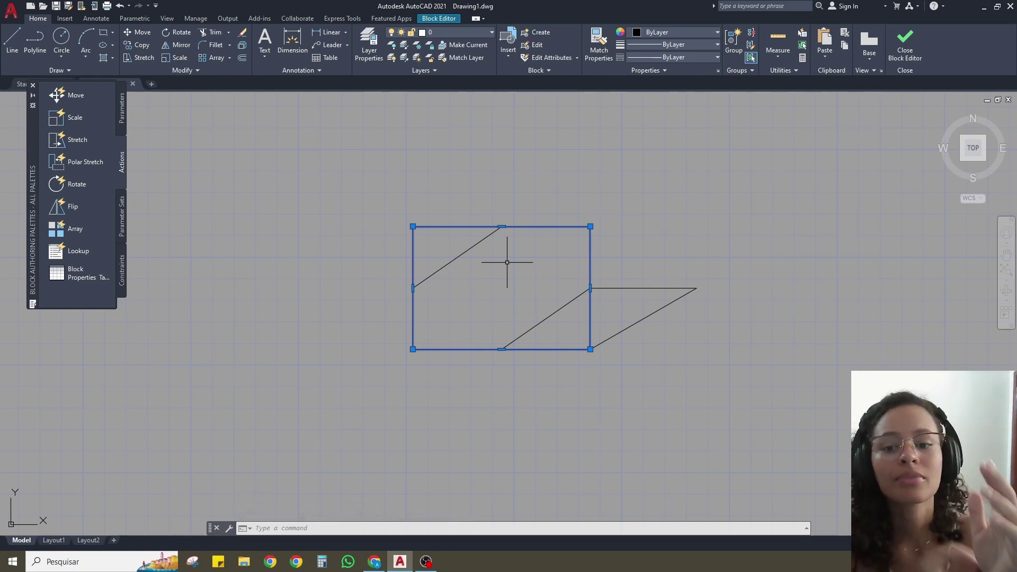
{"action": "left_click", "coordinate": [328, 32]}
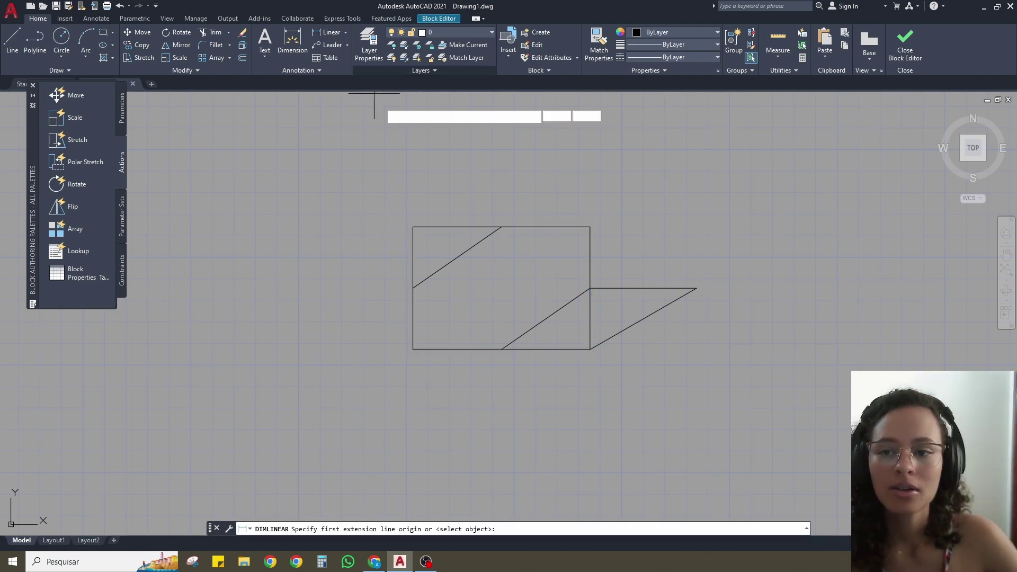
{"action": "left_click", "coordinate": [413, 226]}
{"action": "left_click", "coordinate": [590, 227]}
{"action": "left_click", "coordinate": [593, 208]}
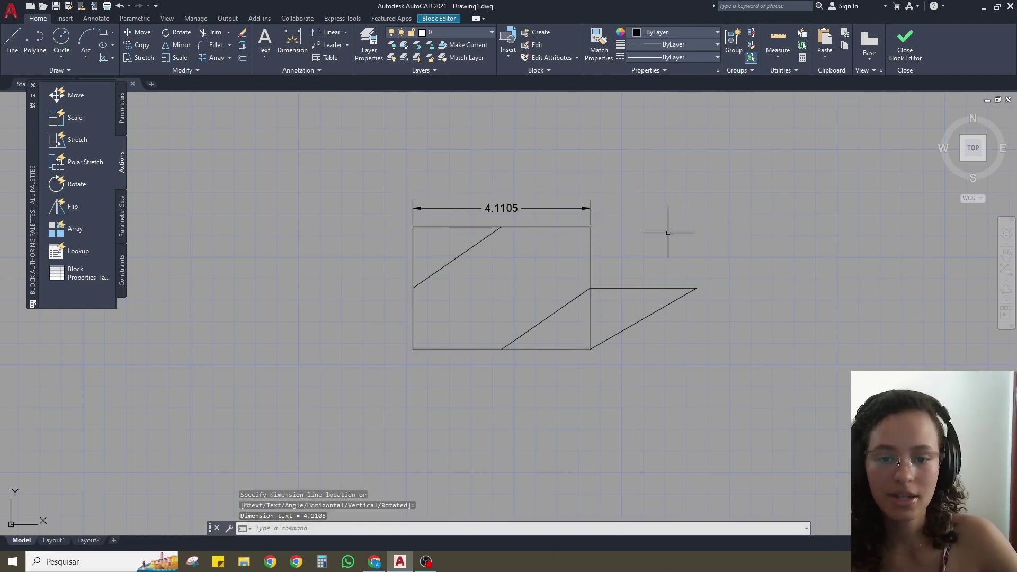
Close the Block Editor, saving the added dimension to "forma 01", and view the block copies
{"action": "left_click", "coordinate": [899, 46]}
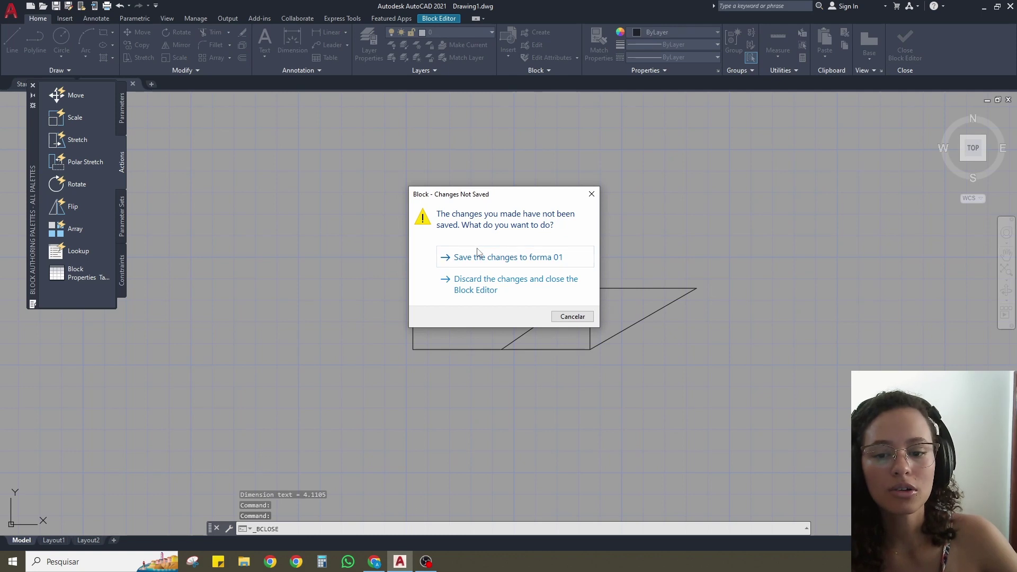
{"action": "left_click", "coordinate": [478, 256]}
{"action": "scroll", "coordinate": [492, 259], "scroll_direction": "down", "scroll_amount": 4}
{"action": "scroll", "coordinate": [559, 312], "scroll_direction": "up", "scroll_amount": 2}
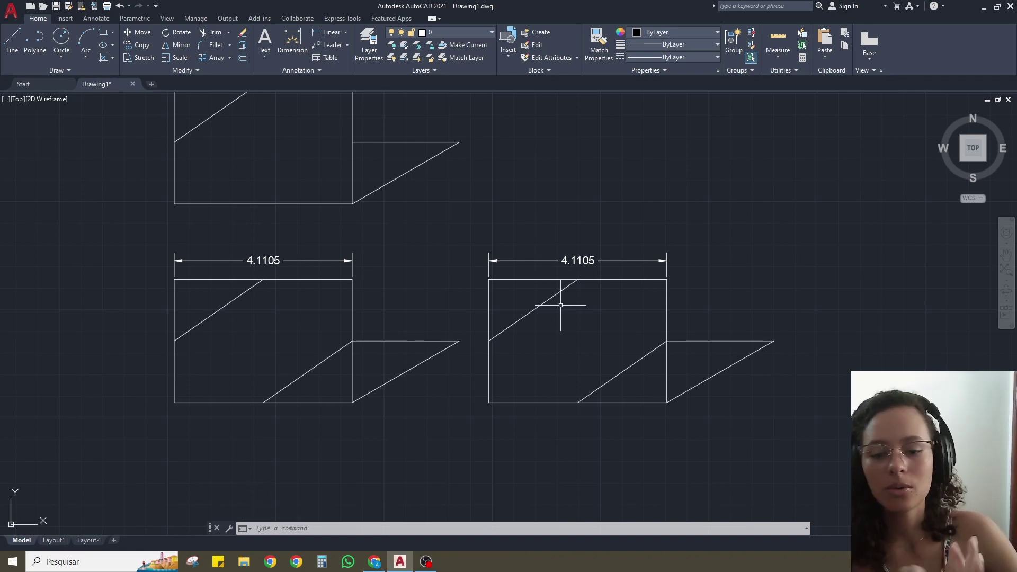
{"action": "scroll", "coordinate": [522, 227], "scroll_direction": "down", "scroll_amount": 4}
{"action": "scroll", "coordinate": [530, 357], "scroll_direction": "up", "scroll_amount": 4}
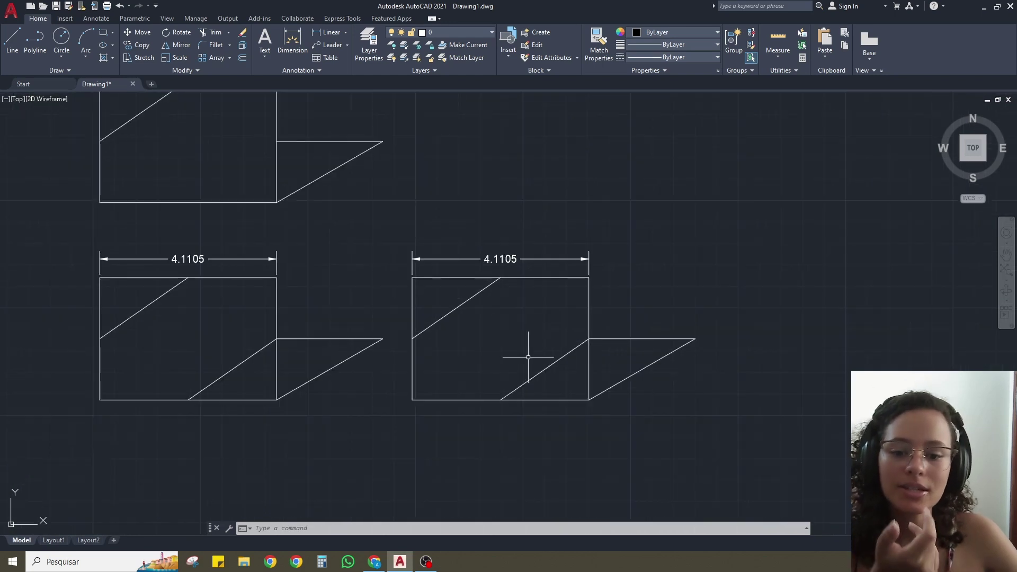
Start editing the lower-right copy of "forma 01" in place, with all nested objects selected automatically
{"action": "left_click", "coordinate": [589, 331]}
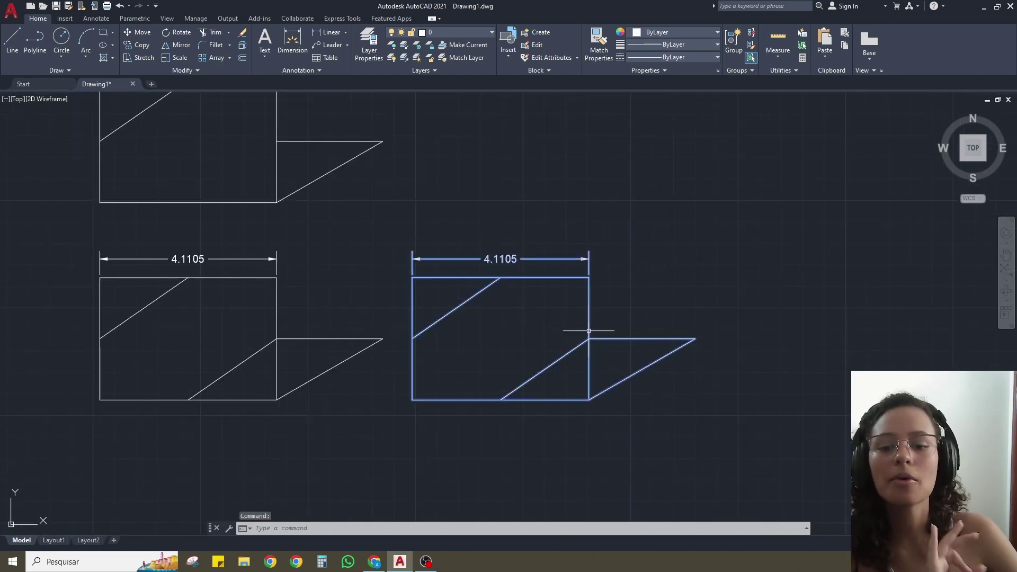
{"action": "right_click", "coordinate": [588, 331]}
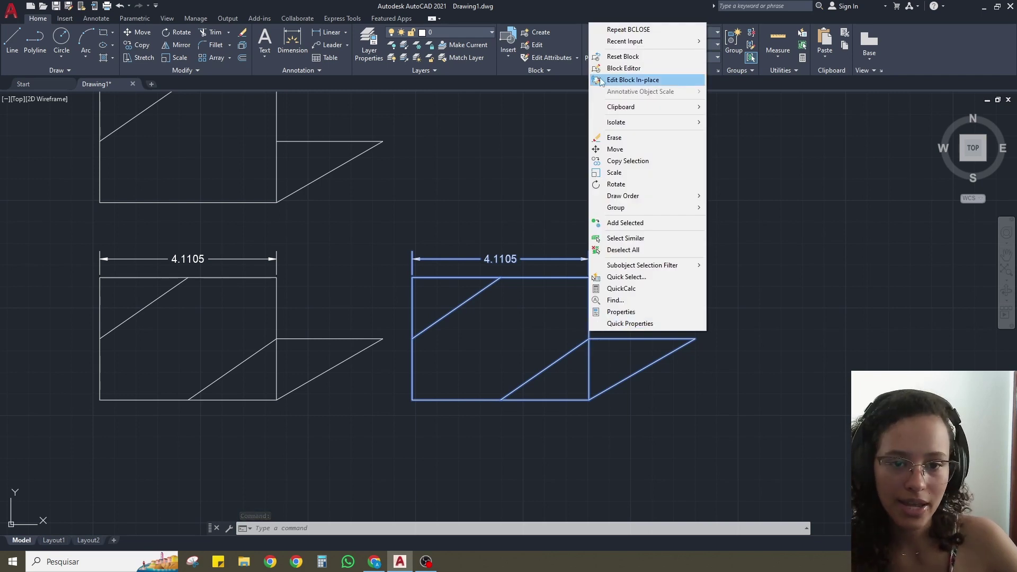
{"action": "left_click", "coordinate": [662, 80]}
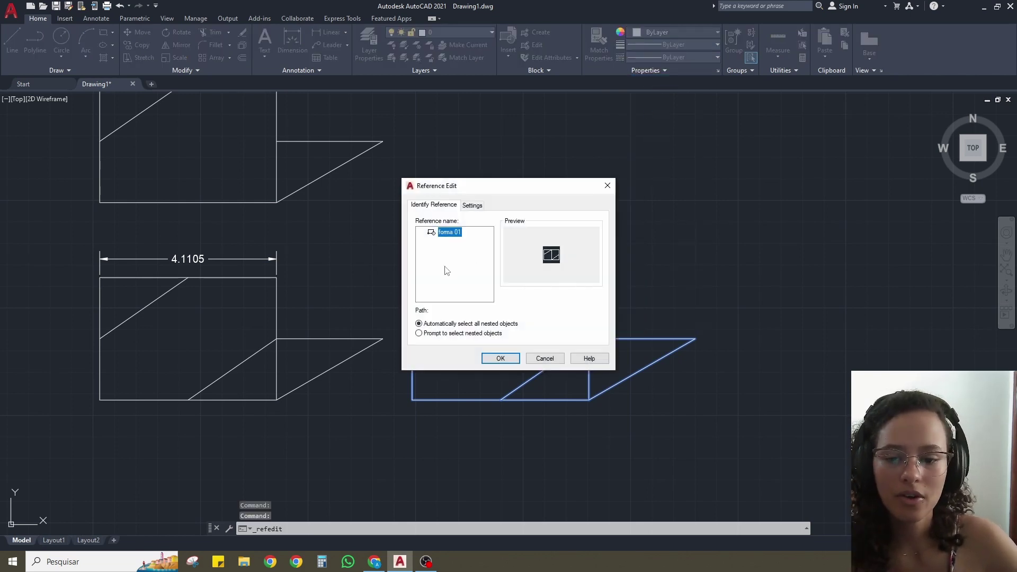
{"action": "left_click", "coordinate": [485, 360]}
{"action": "scroll", "coordinate": [523, 288], "scroll_direction": "down", "scroll_amount": 4}
{"action": "scroll", "coordinate": [504, 290], "scroll_direction": "up", "scroll_amount": 4}
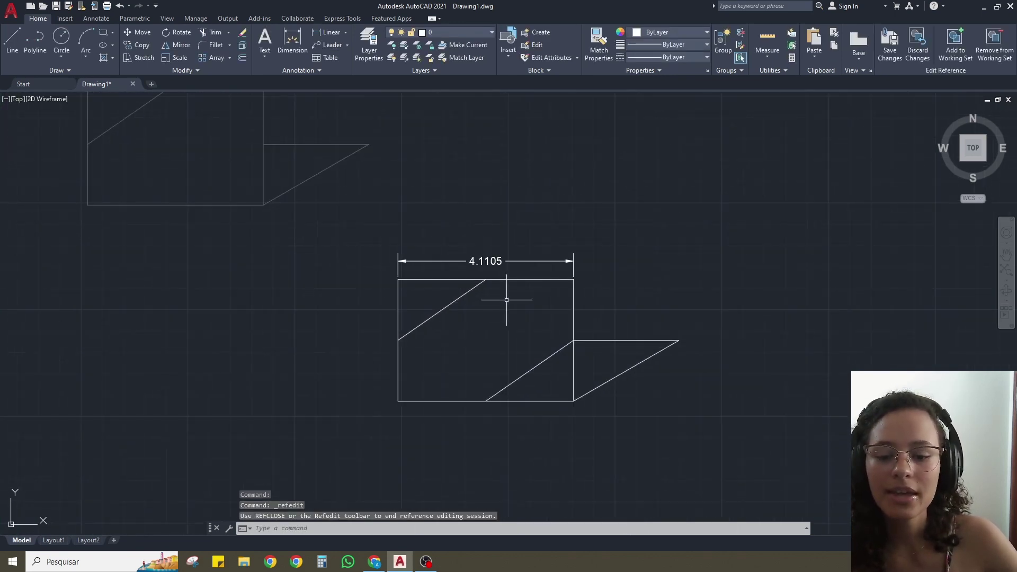
Stretch the rectangle's left edge outward to make the rectangle about 4.82 wide
{"action": "scroll", "coordinate": [320, 268], "scroll_direction": "down", "scroll_amount": 4}
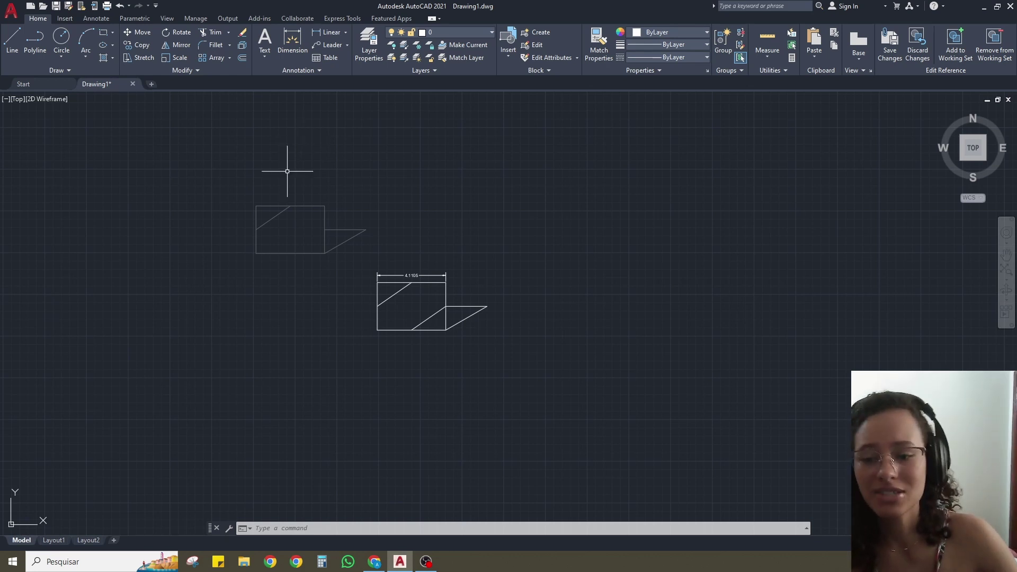
{"action": "scroll", "coordinate": [378, 344], "scroll_direction": "up", "scroll_amount": 1}
{"action": "scroll", "coordinate": [367, 241], "scroll_direction": "up", "scroll_amount": 3}
{"action": "left_click", "coordinate": [415, 280]}
{"action": "left_click", "coordinate": [392, 299]}
{"action": "scroll", "coordinate": [378, 337], "scroll_direction": "down", "scroll_amount": 1}
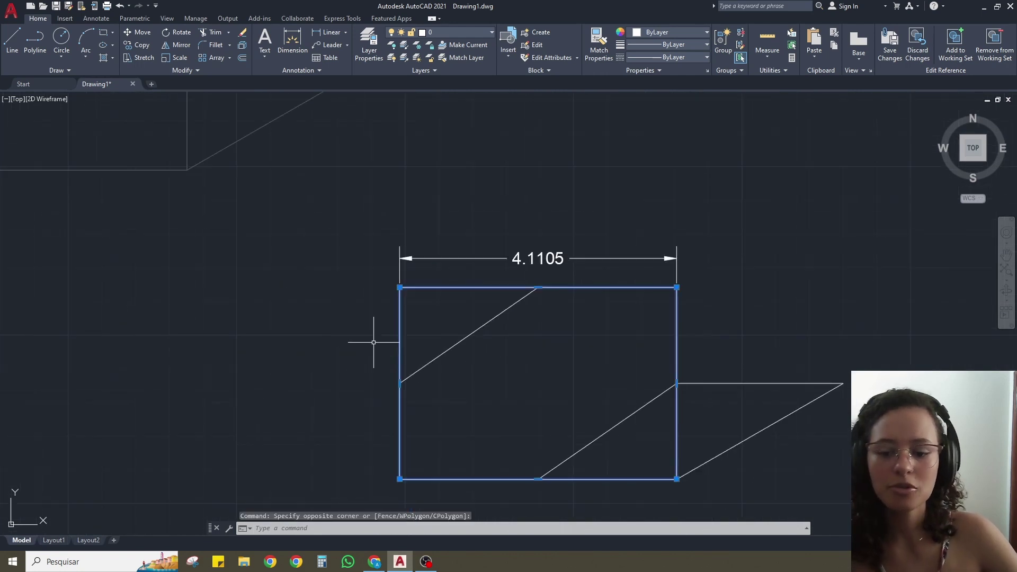
{"action": "left_click", "coordinate": [399, 383]}
{"action": "left_click", "coordinate": [352, 383]}
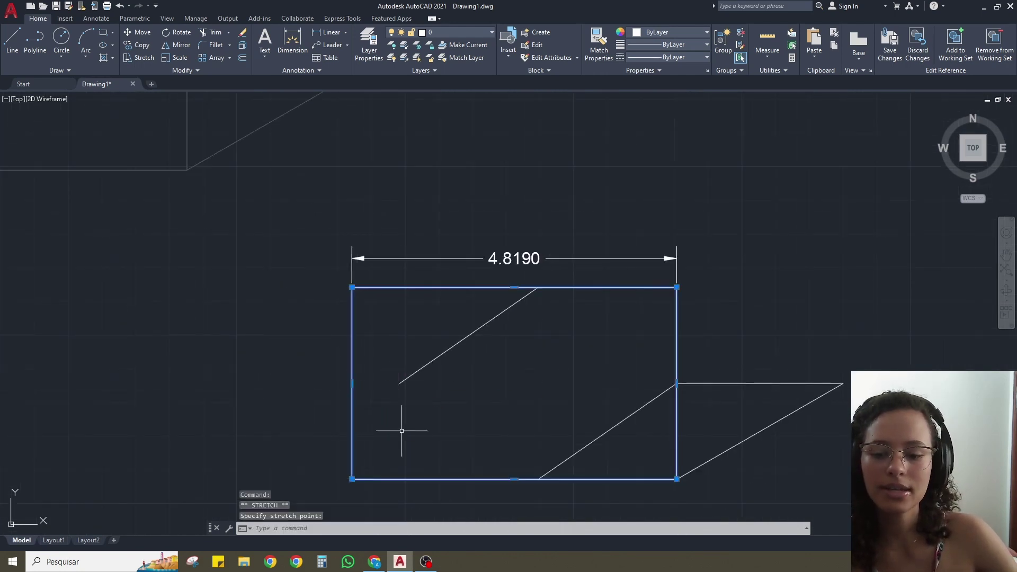
{"action": "key", "text": "Escape"}
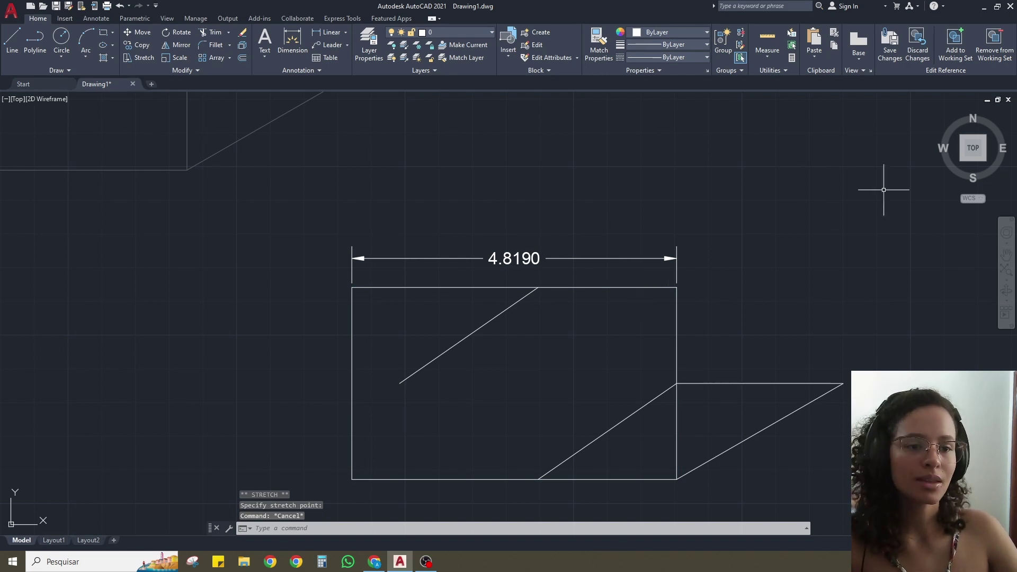
Save the in-place edits back to the "forma 01" block and view all the shapes
{"action": "left_click", "coordinate": [893, 51]}
{"action": "left_click", "coordinate": [508, 308]}
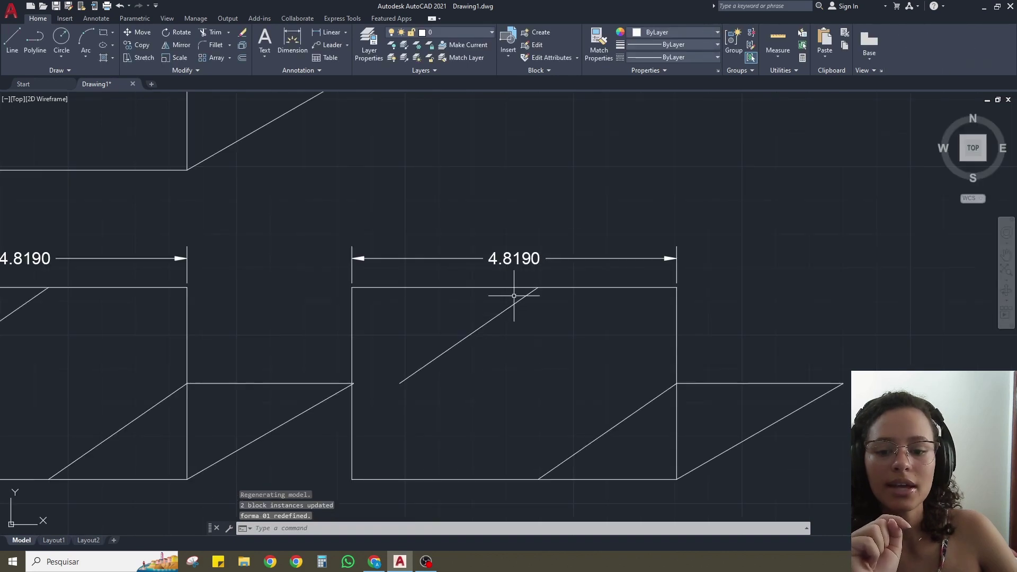
{"action": "scroll", "coordinate": [518, 293], "scroll_direction": "down", "scroll_amount": 5}
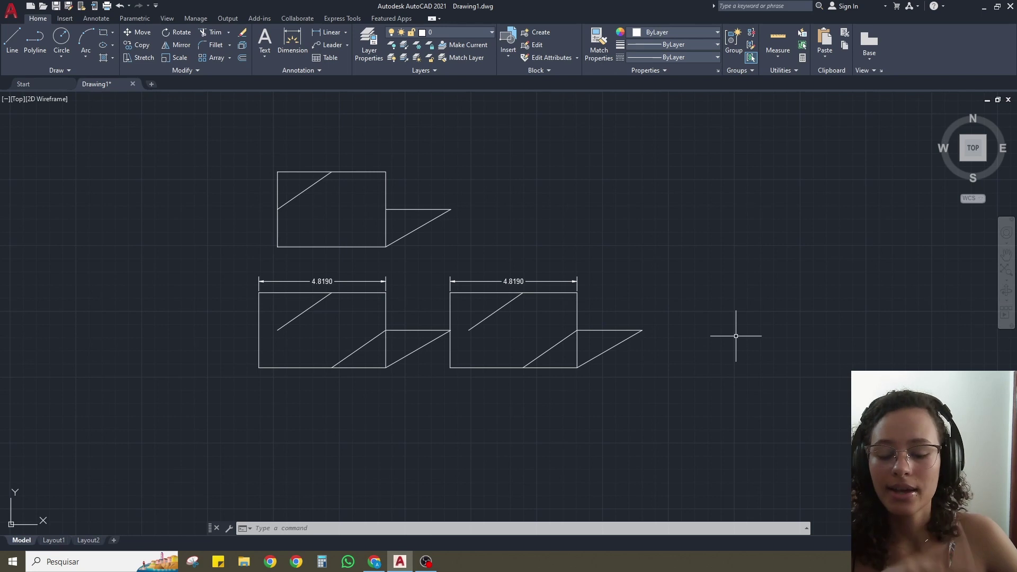
Rotate the lower-right block copy 90 degrees clockwise about a point beside its rectangle's right edge
{"action": "left_click", "coordinate": [658, 302]}
{"action": "left_click", "coordinate": [574, 347]}
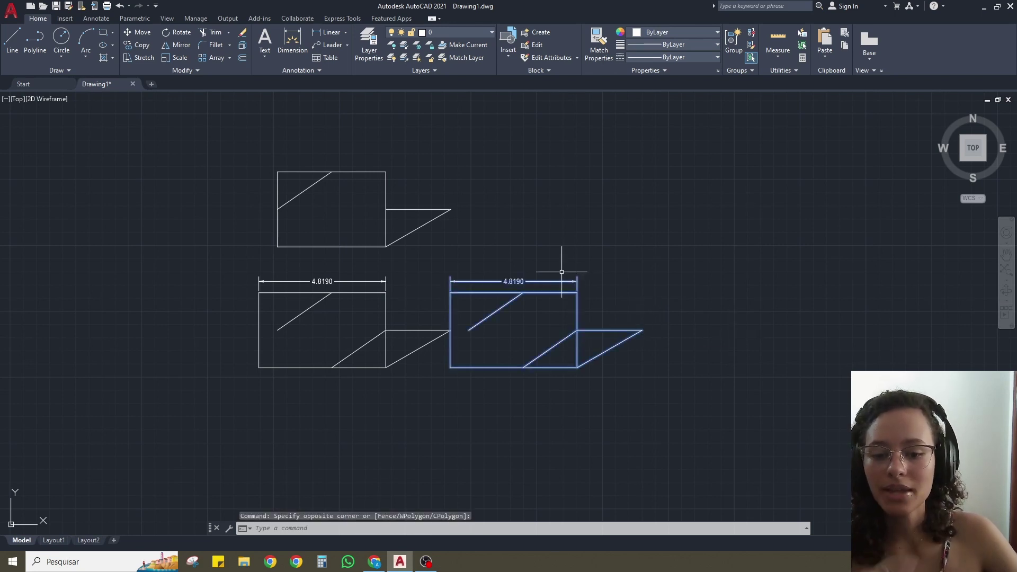
{"action": "type", "text": "ro"}
{"action": "key", "text": "Return"}
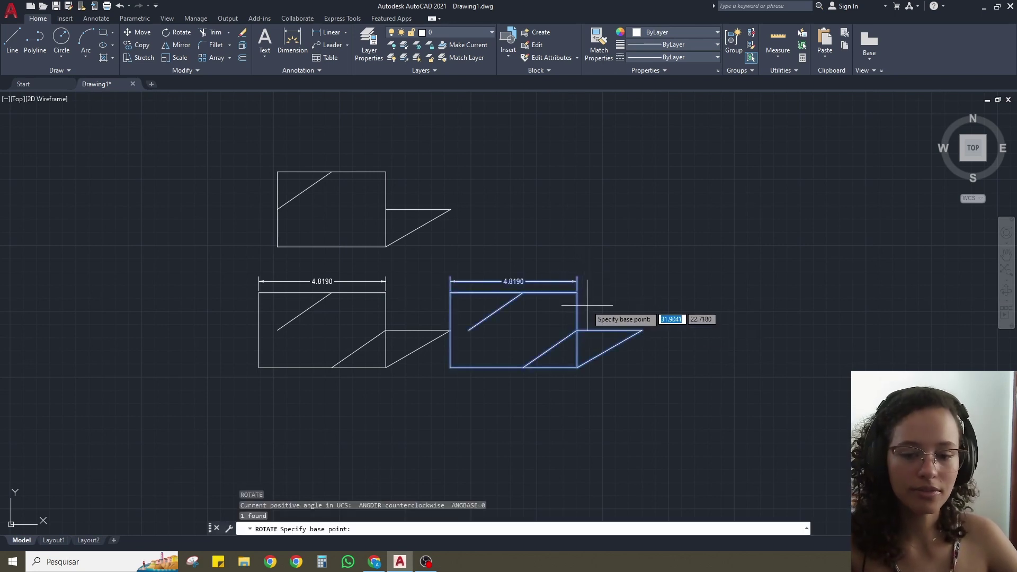
{"action": "left_click", "coordinate": [583, 307]}
{"action": "left_click", "coordinate": [628, 411]}
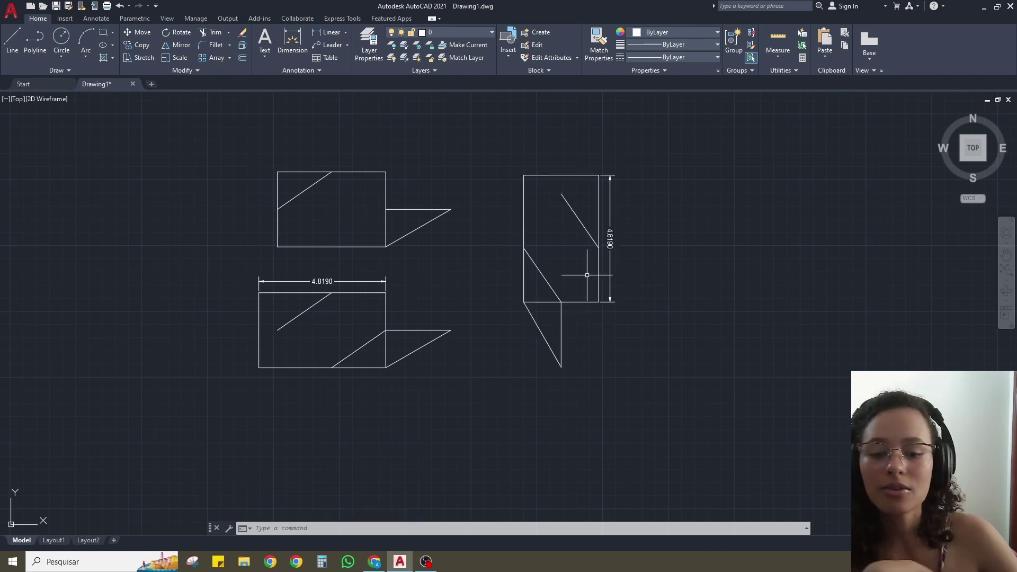
Open the "forma 01" definition in the Block Editor from the rotated copy
{"action": "left_click", "coordinate": [580, 302]}
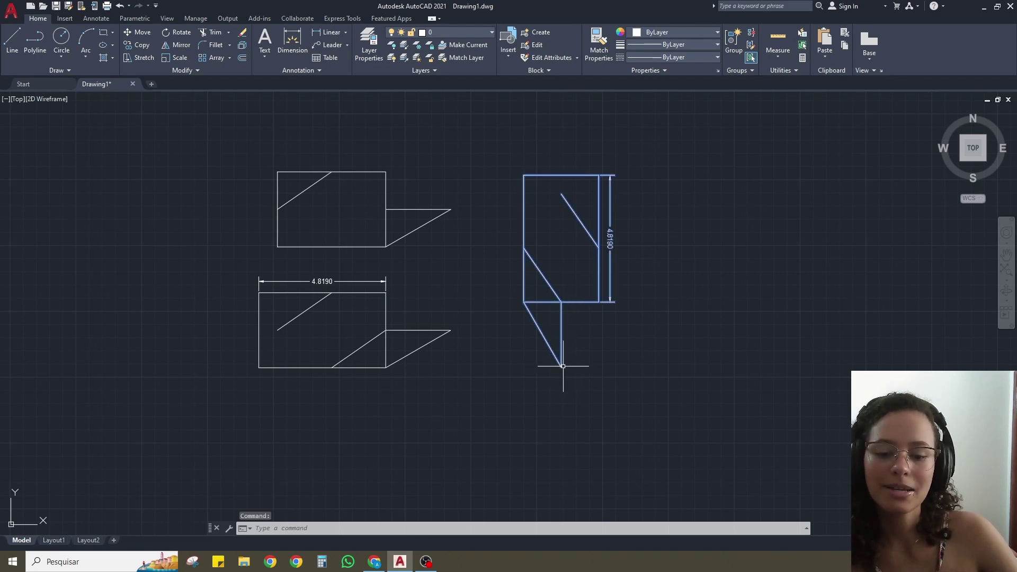
{"action": "double_click", "coordinate": [581, 302]}
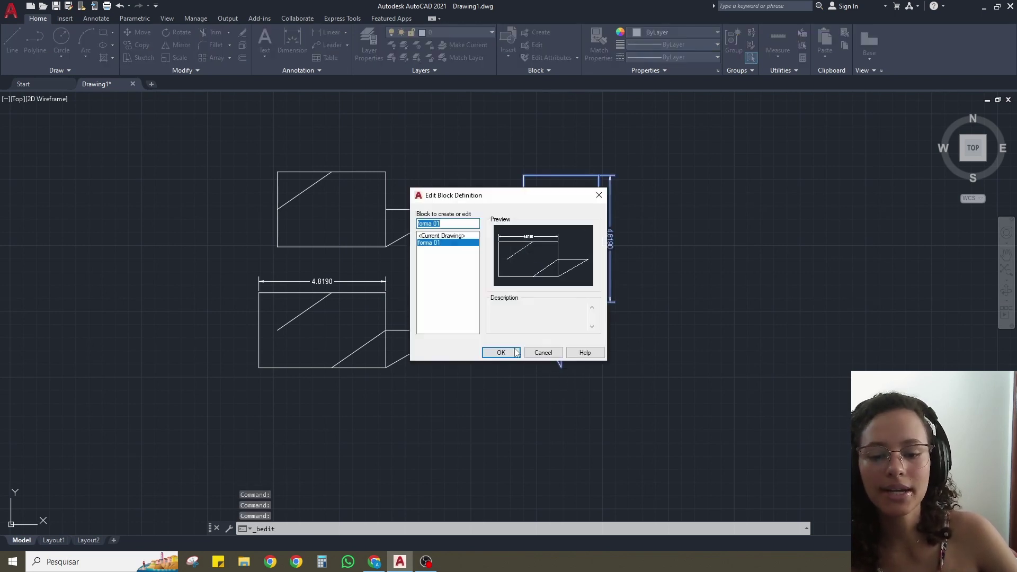
{"action": "left_click", "coordinate": [504, 352]}
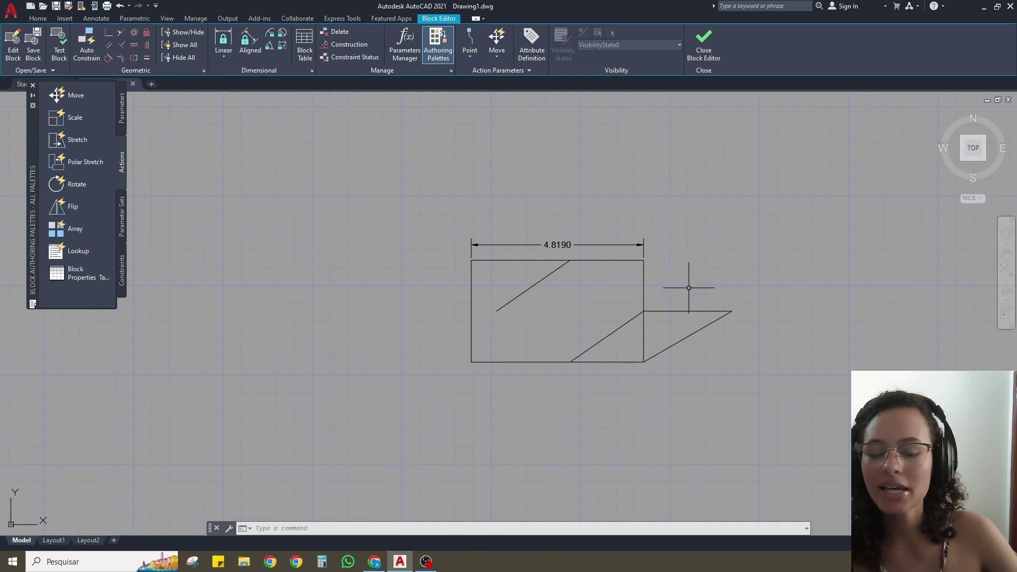
Stretch the rectangle's right edge to the triangle's tip, about 7.29 wide in total, and close the Block Editor, saving the changes to "forma 01"
{"action": "left_click", "coordinate": [645, 282]}
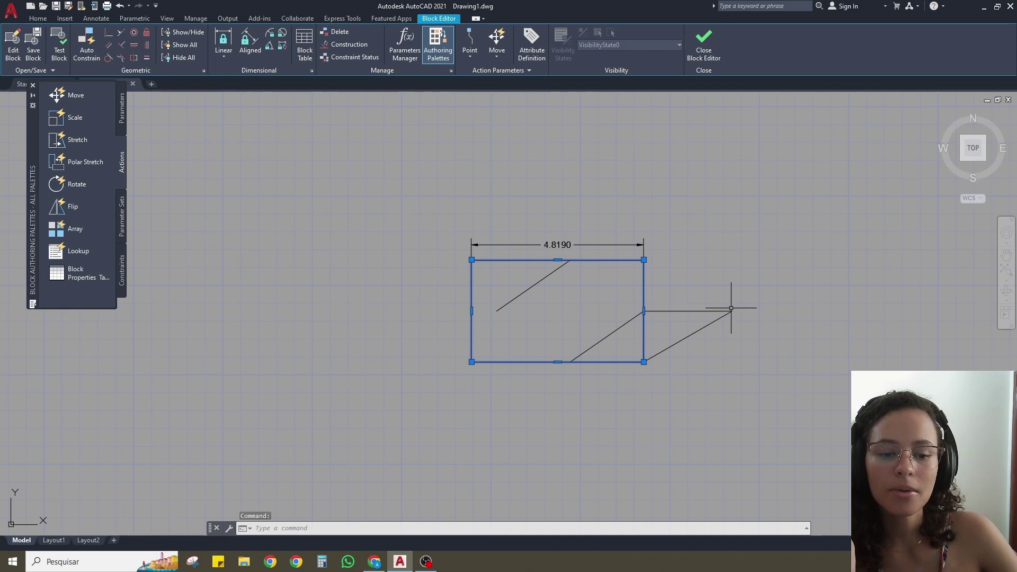
{"action": "left_click", "coordinate": [694, 289]}
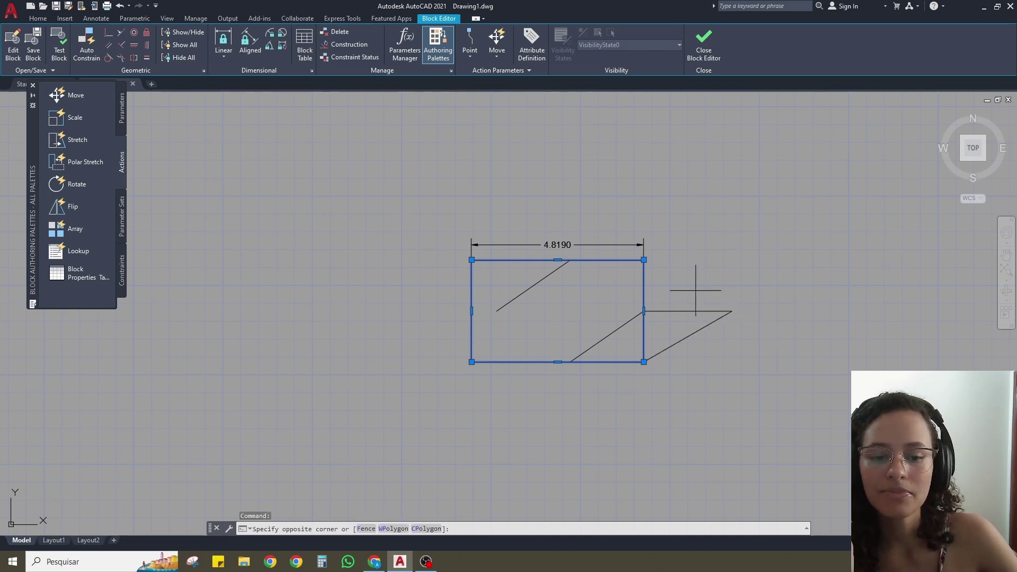
{"action": "left_click", "coordinate": [644, 311]}
{"action": "left_click", "coordinate": [643, 311]}
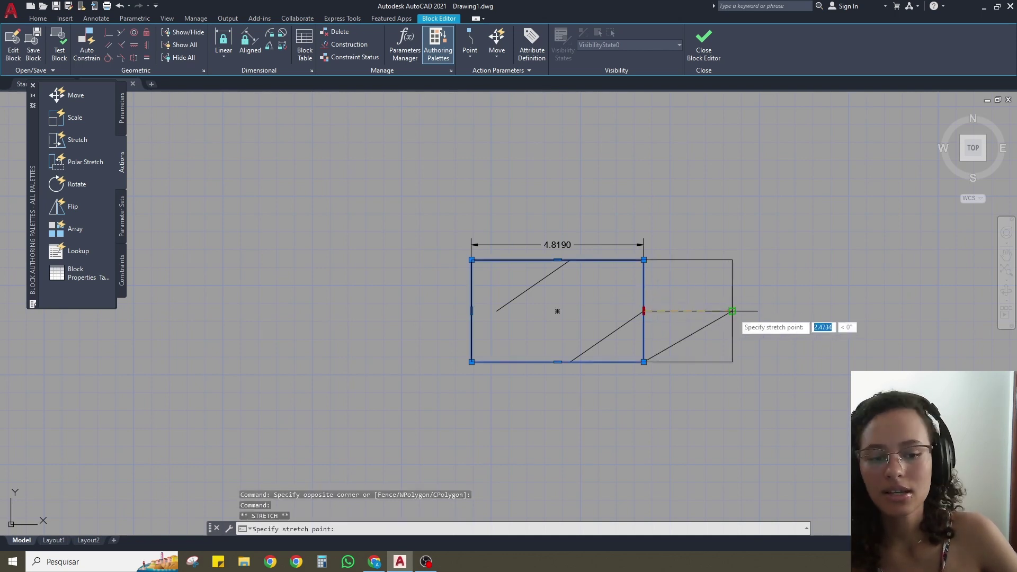
{"action": "left_click", "coordinate": [730, 312]}
{"action": "left_click", "coordinate": [705, 59]}
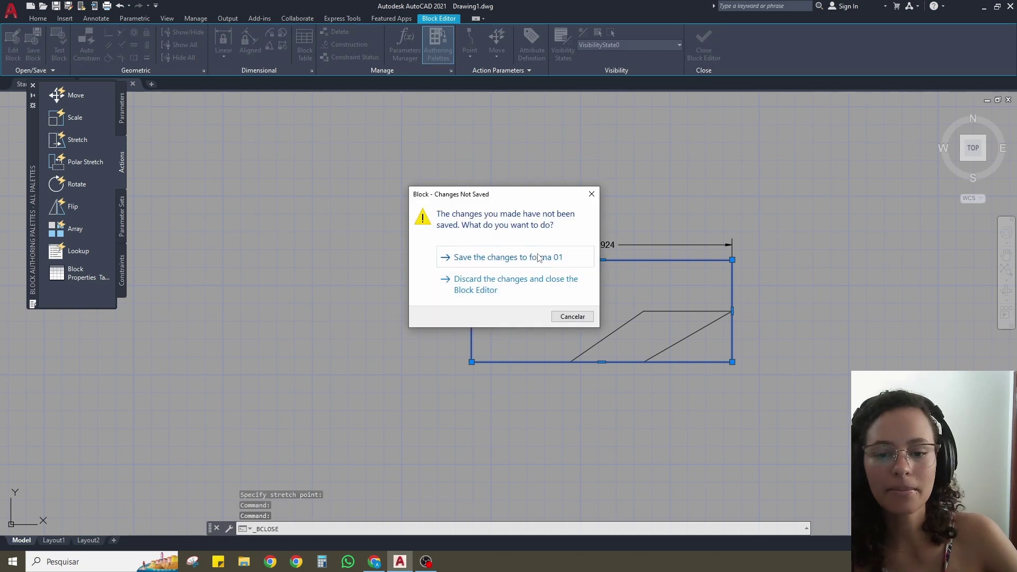
{"action": "left_click", "coordinate": [538, 262]}
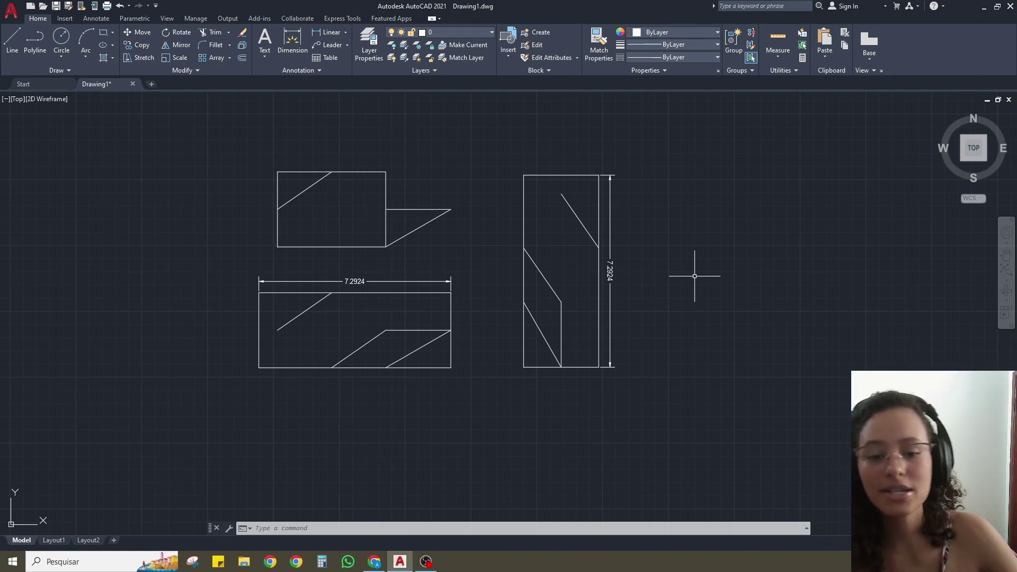
Erase all the shapes and block copies from the drawing
{"action": "right_click", "coordinate": [525, 230]}
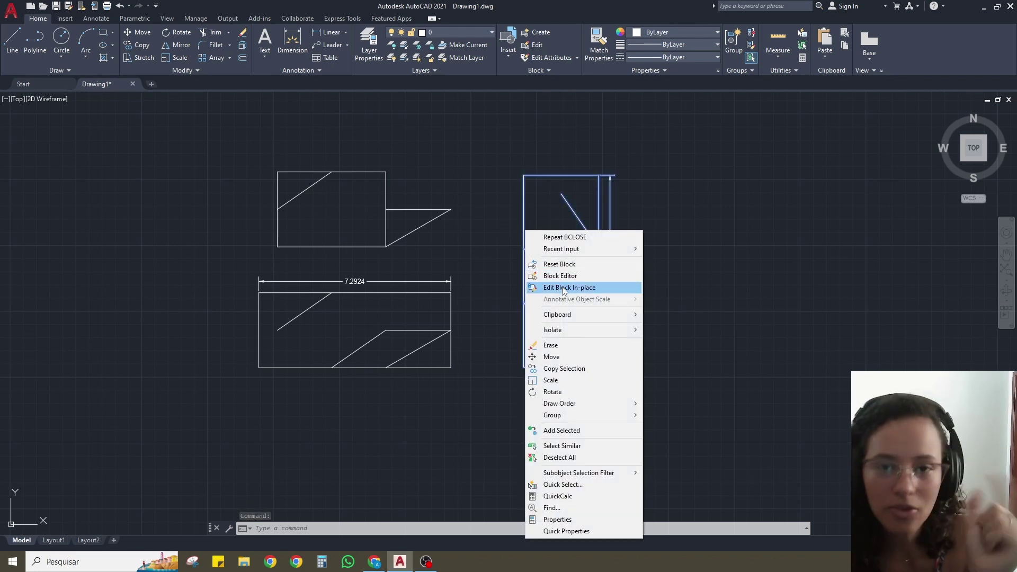
{"action": "left_click", "coordinate": [551, 345]}
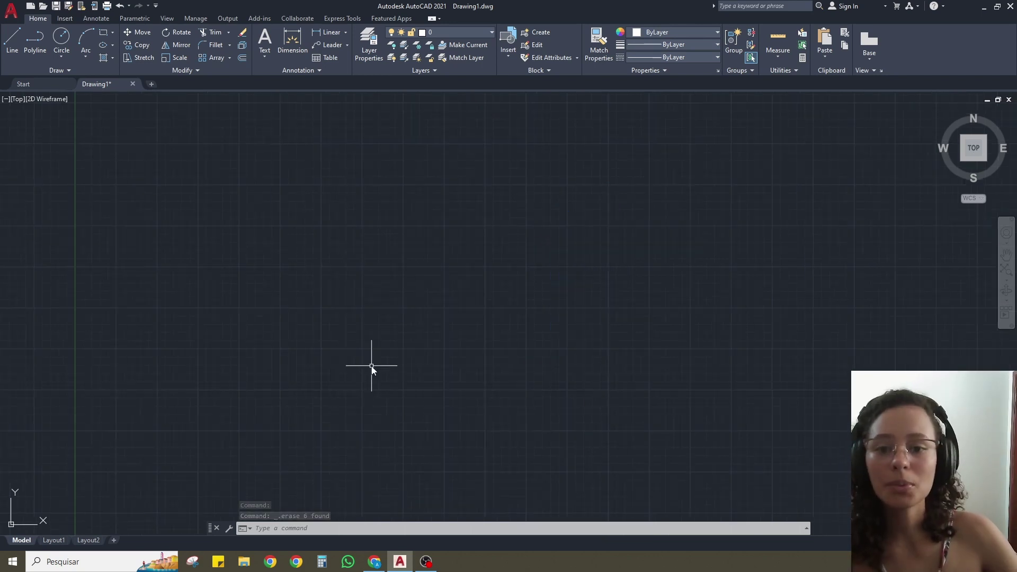
Draw two similar-sized rectangles, the second overlapping the lower-right corner of the first
{"action": "middle_click_drag", "start_coordinate": [551, 331], "coordinate": [523, 353]}
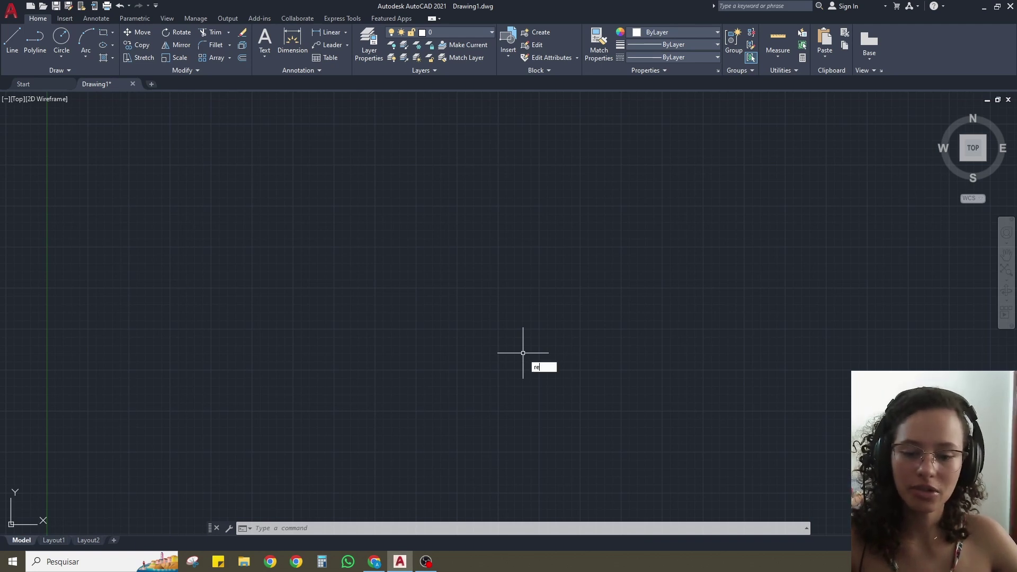
{"action": "type", "text": "c"}
{"action": "key", "text": "Return"}
{"action": "left_click", "coordinate": [355, 253]}
{"action": "left_click", "coordinate": [452, 339]}
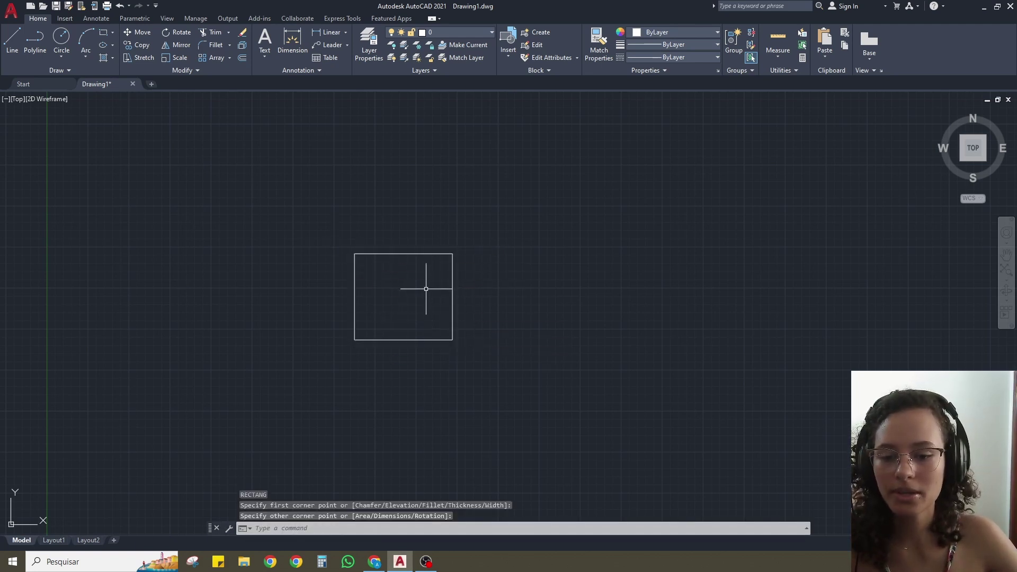
{"action": "key", "text": "Return"}
{"action": "left_click", "coordinate": [406, 291]}
{"action": "left_click", "coordinate": [507, 367]}
{"action": "key", "text": "Return"}
{"action": "key", "text": "Escape"}
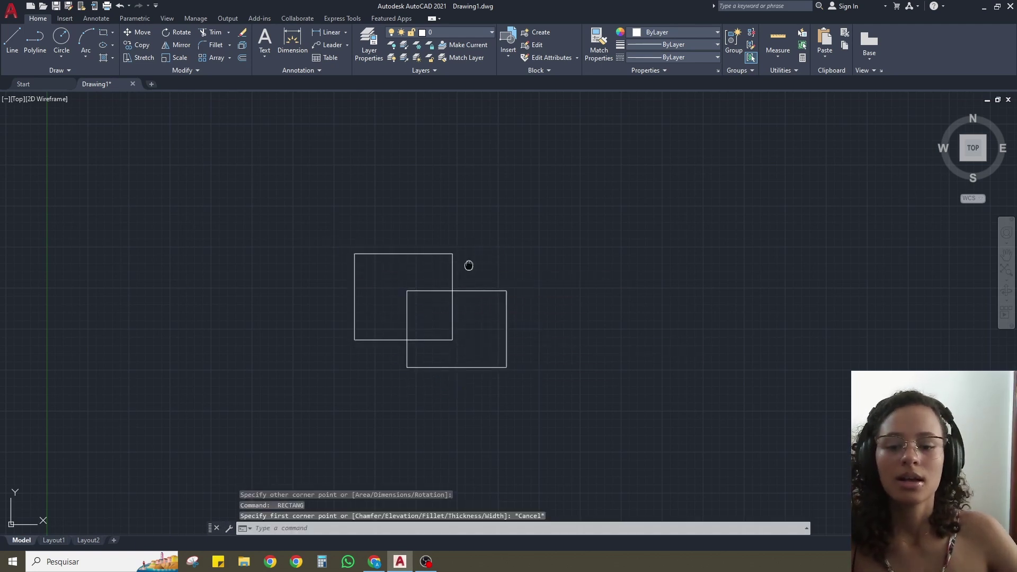
Combine the two overlapping rectangles into an unnamed group
{"action": "scroll", "coordinate": [469, 265], "scroll_direction": "up", "scroll_amount": 2}
{"action": "left_click", "coordinate": [465, 319]}
{"action": "left_click", "coordinate": [437, 332]}
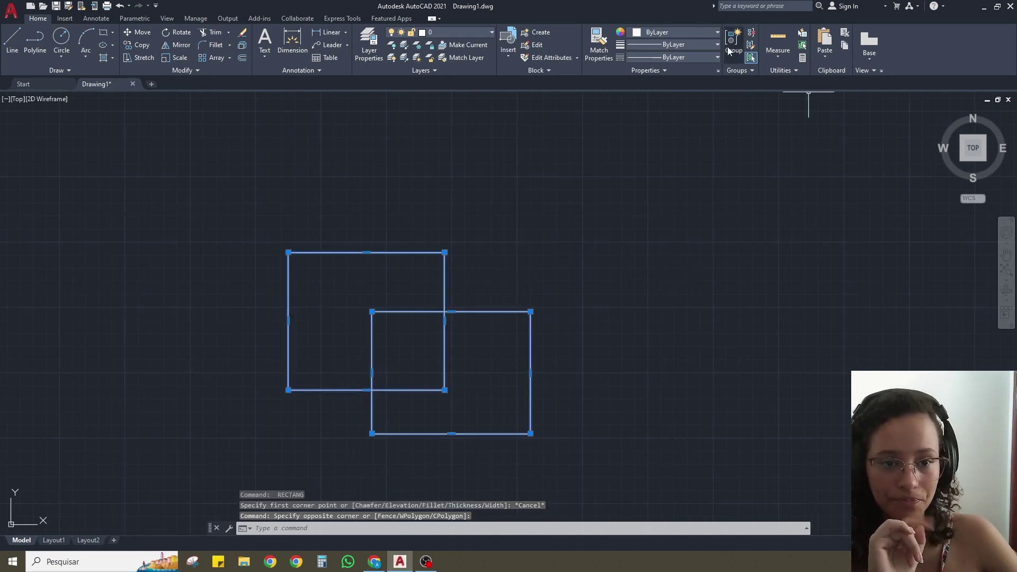
{"action": "left_click", "coordinate": [729, 47]}
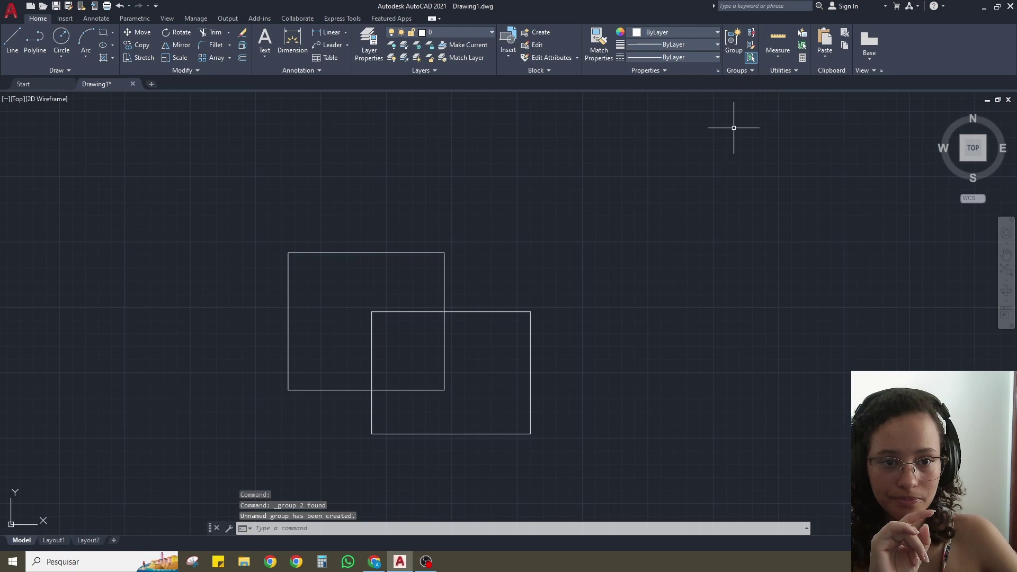
Select the grouped rectangles and pick their edges repeatedly to check how the group responds to selection
{"action": "left_click", "coordinate": [586, 234]}
{"action": "left_click", "coordinate": [440, 338]}
{"action": "scroll", "coordinate": [433, 341], "scroll_direction": "up", "scroll_amount": 2}
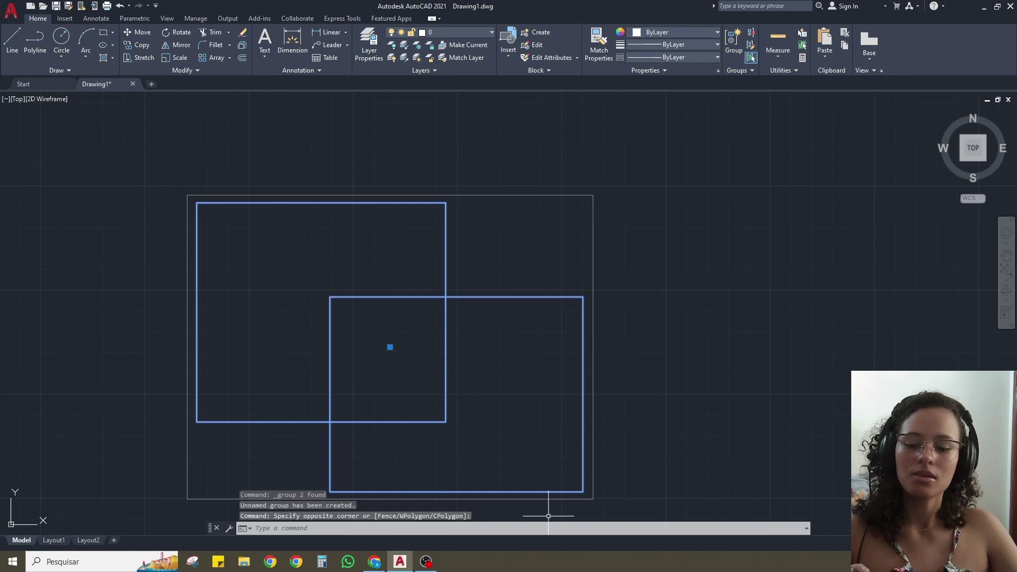
{"action": "left_click", "coordinate": [445, 244]}
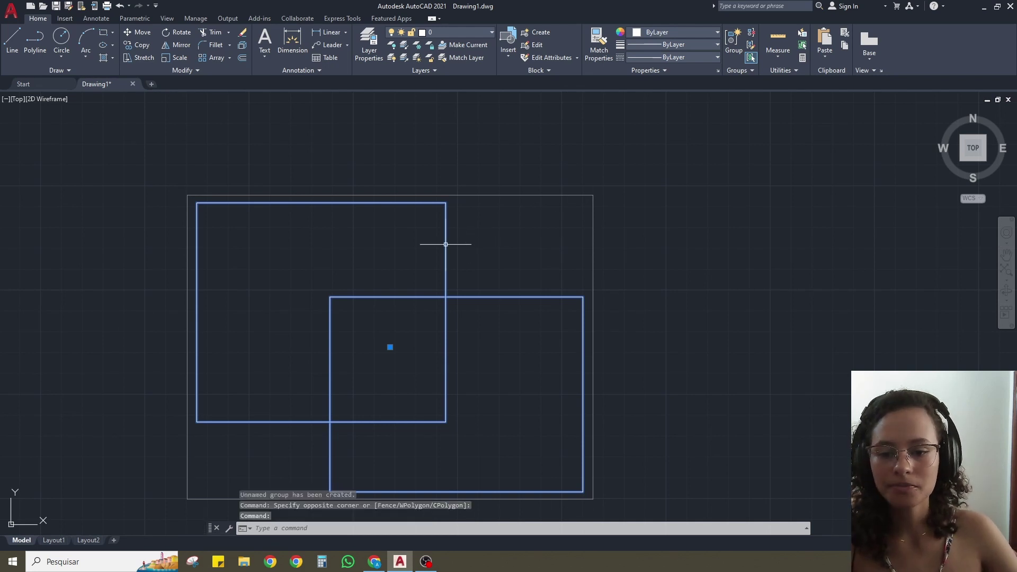
{"action": "left_click", "coordinate": [645, 155]}
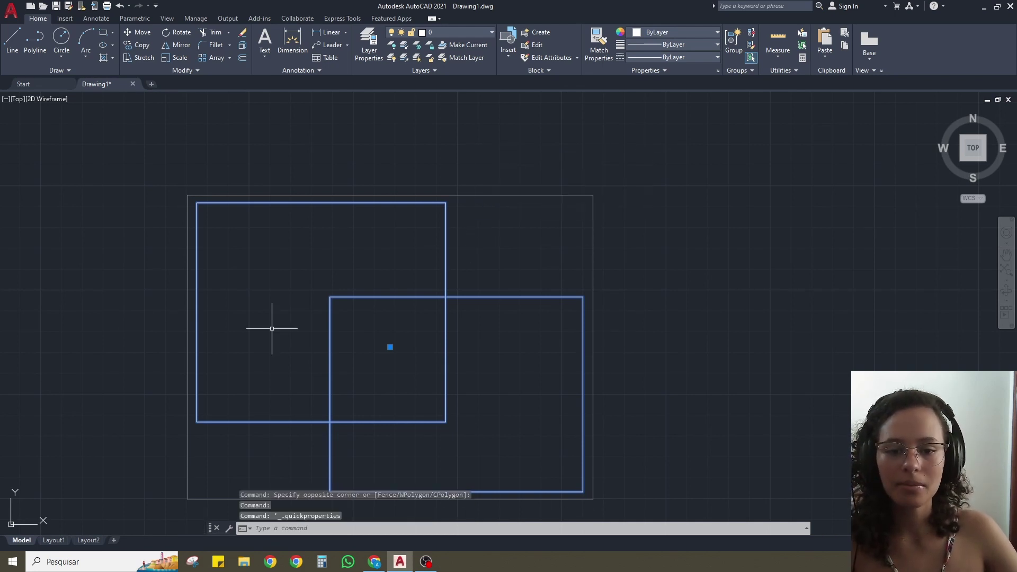
{"action": "key", "text": "Escape"}
{"action": "left_click", "coordinate": [500, 235]}
{"action": "left_click", "coordinate": [437, 293]}
{"action": "left_click", "coordinate": [444, 242]}
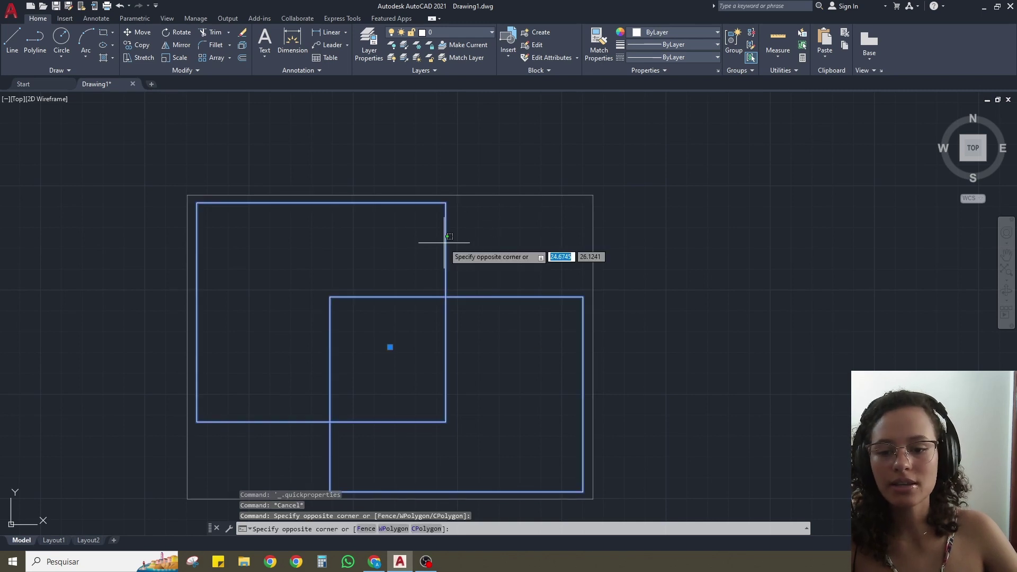
{"action": "left_click", "coordinate": [444, 243]}
{"action": "left_click", "coordinate": [448, 238]}
{"action": "left_click", "coordinate": [448, 238]}
{"action": "left_click", "coordinate": [376, 249]}
{"action": "left_click", "coordinate": [376, 251]}
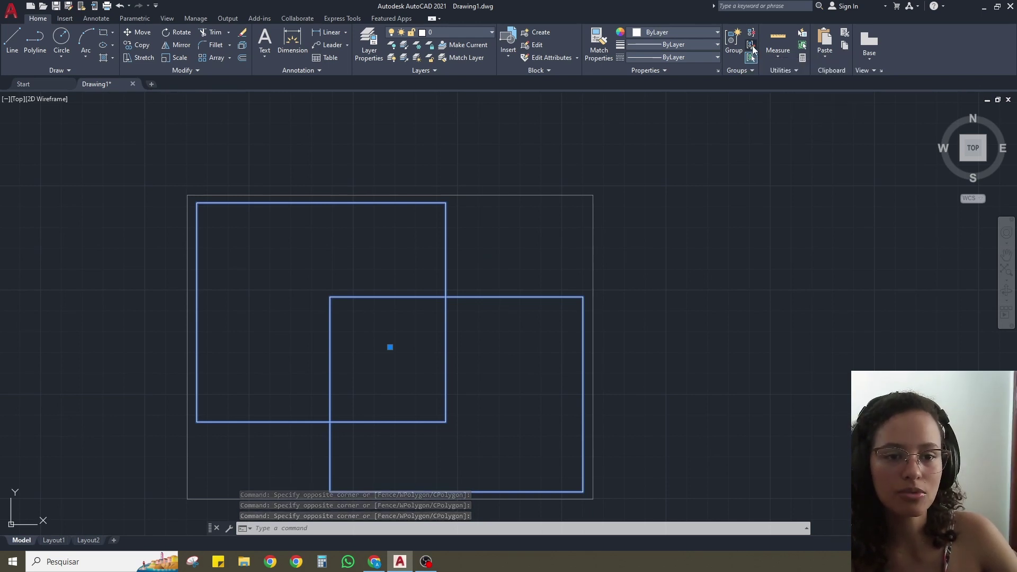
Edit the group to remove the upper-left rectangle from it
{"action": "left_click", "coordinate": [750, 45]}
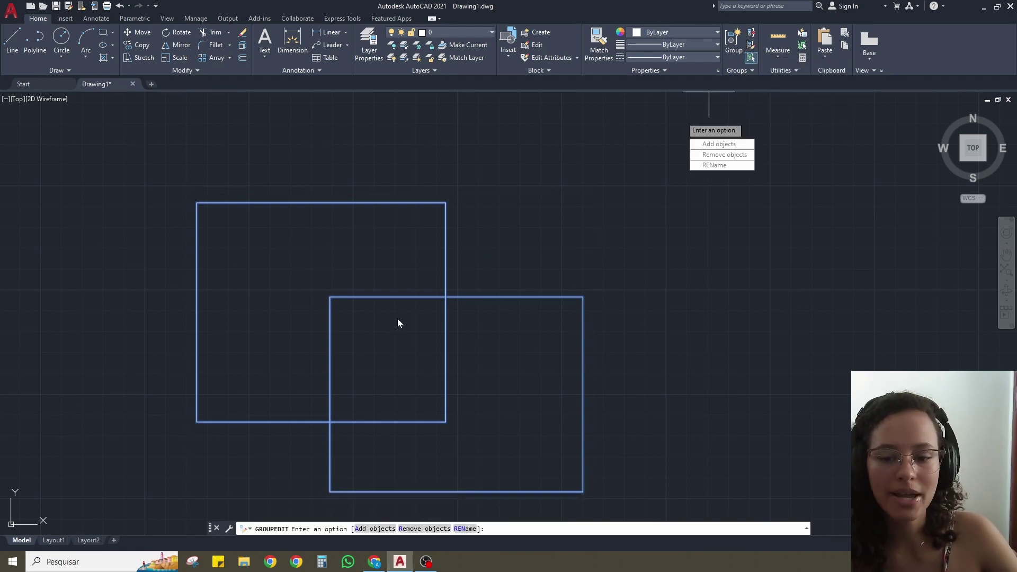
{"action": "left_click", "coordinate": [726, 158]}
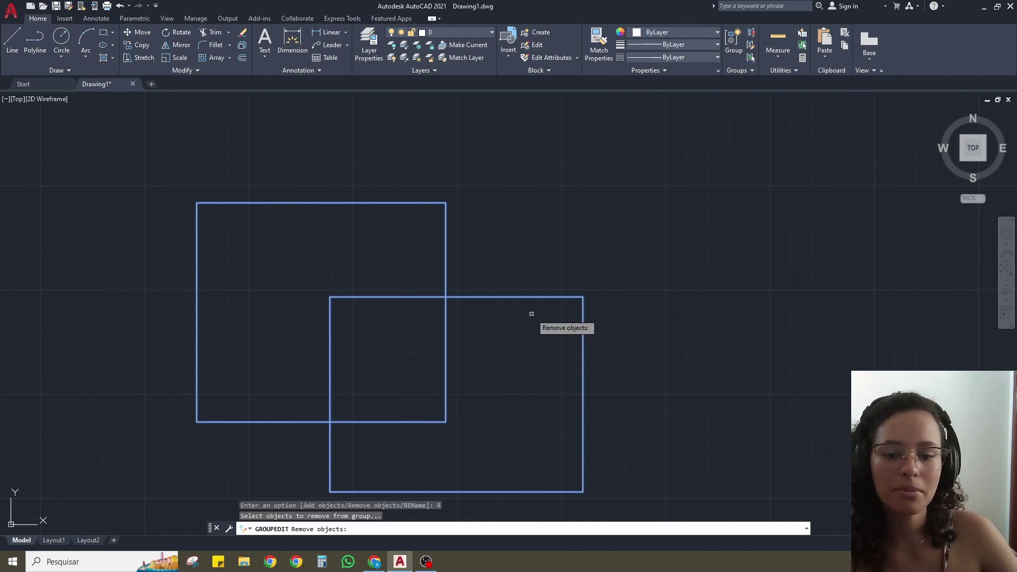
{"action": "left_click", "coordinate": [437, 202]}
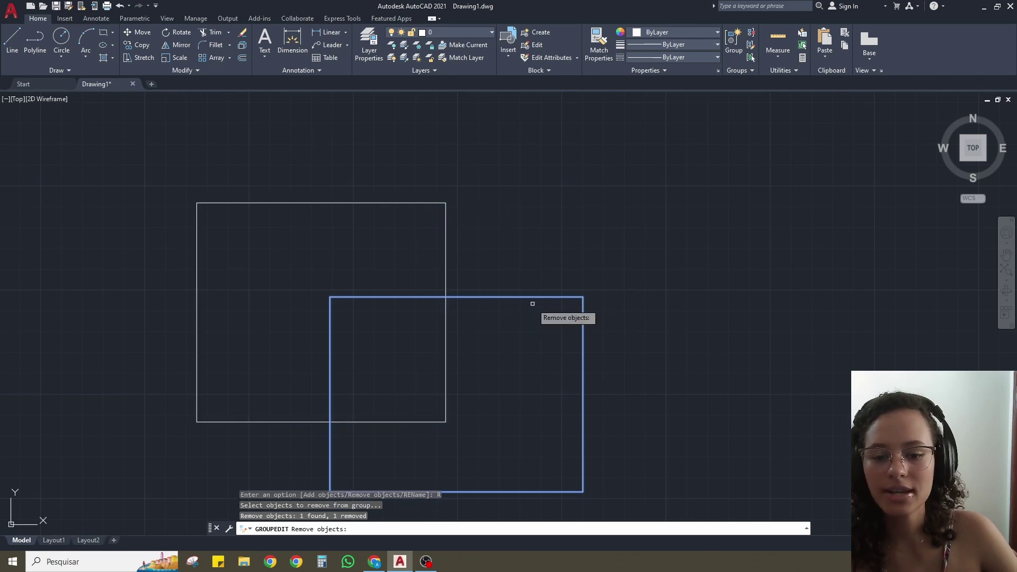
{"action": "key", "text": "Return"}
Group the two rectangles together again and select them to check the new group
{"action": "left_click", "coordinate": [518, 272]}
{"action": "left_click", "coordinate": [490, 320]}
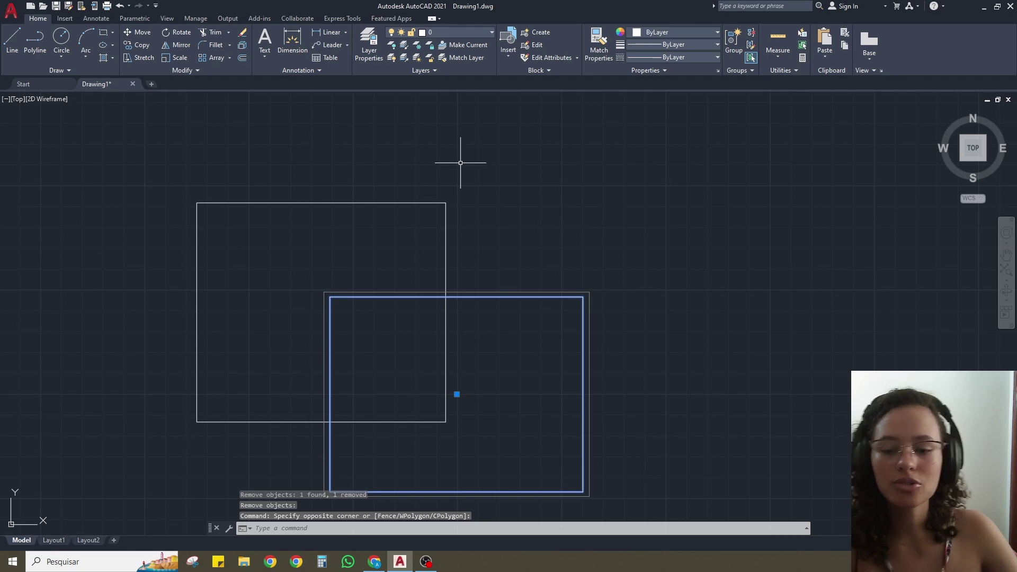
{"action": "left_click", "coordinate": [554, 236]}
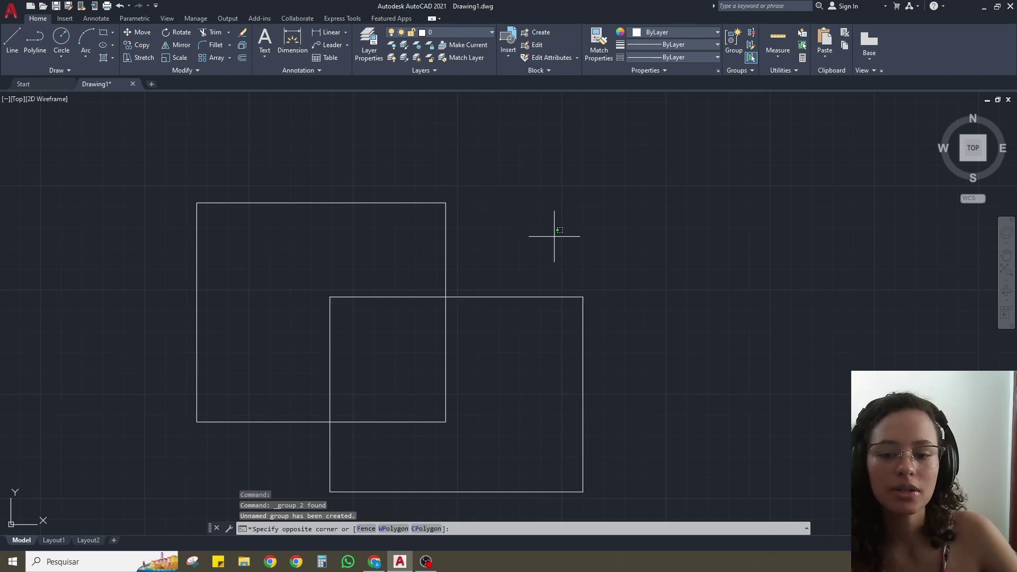
{"action": "left_click", "coordinate": [493, 328]}
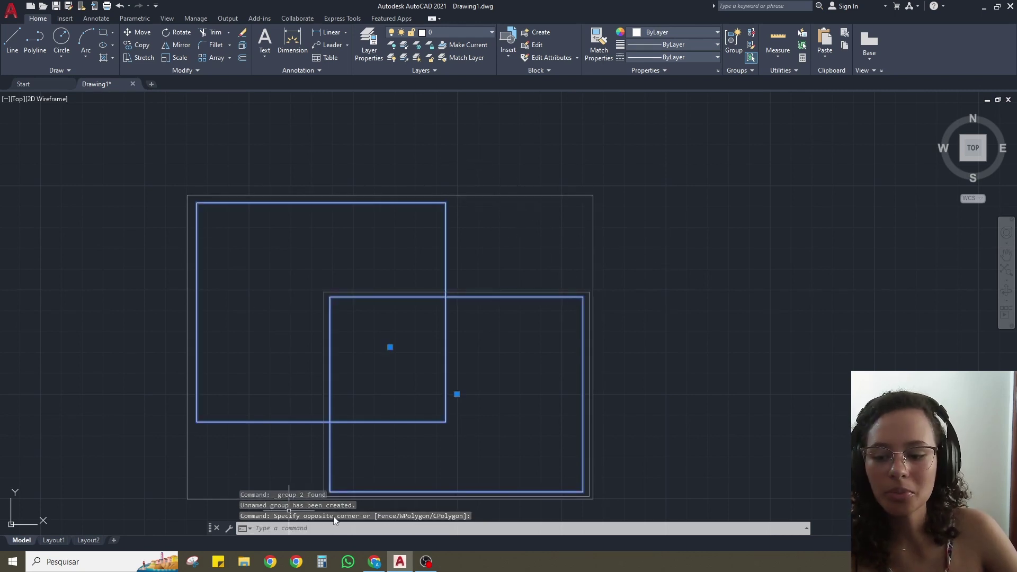
Ungroup the group containing both rectangles, accepting the first group offered, and select each rectangle to check the result
{"action": "left_click", "coordinate": [751, 34]}
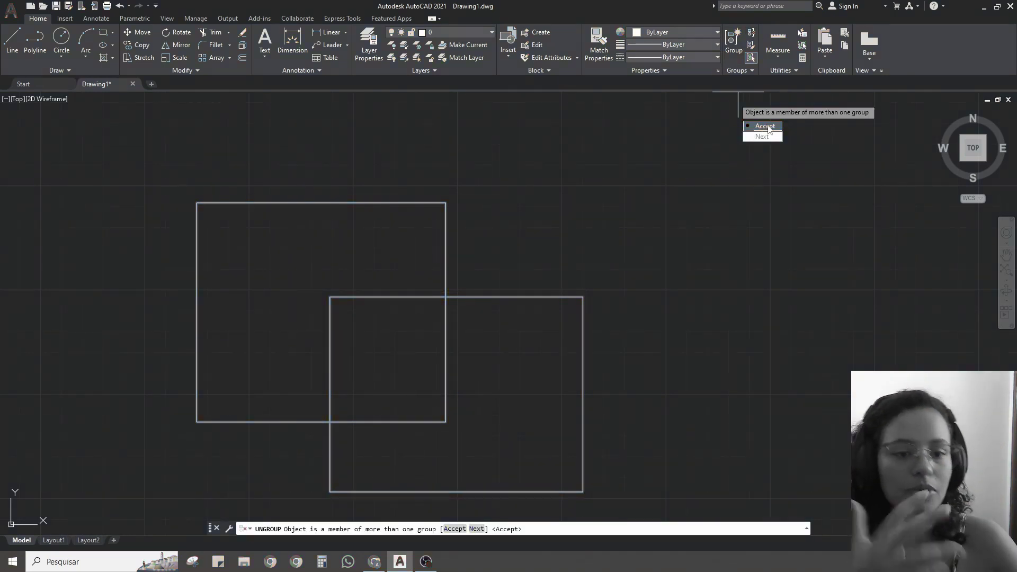
{"action": "left_click", "coordinate": [768, 129]}
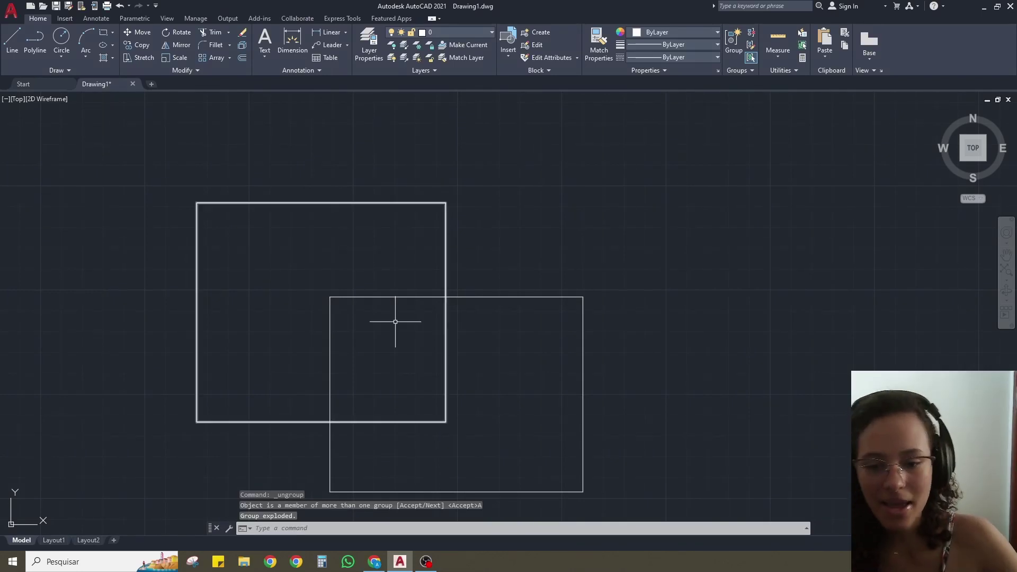
{"action": "left_click", "coordinate": [449, 234]}
{"action": "left_click", "coordinate": [415, 248]}
{"action": "left_click", "coordinate": [540, 245]}
{"action": "left_click", "coordinate": [524, 310]}
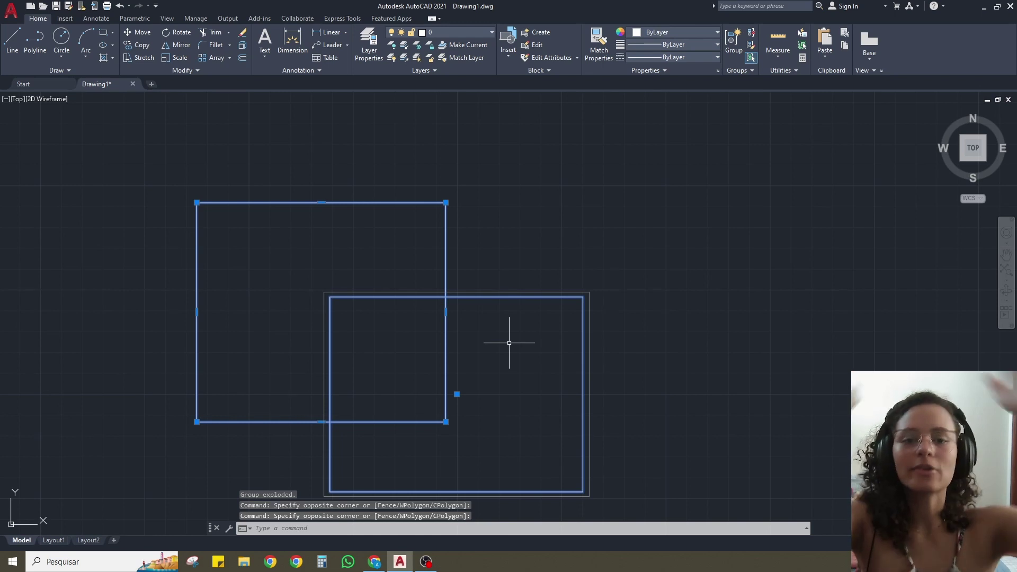
Ungroup the lower-right rectangle from its remaining single-object group and clear the selection
{"action": "key", "text": "Escape"}
{"action": "left_click", "coordinate": [571, 262]}
{"action": "left_click", "coordinate": [559, 317]}
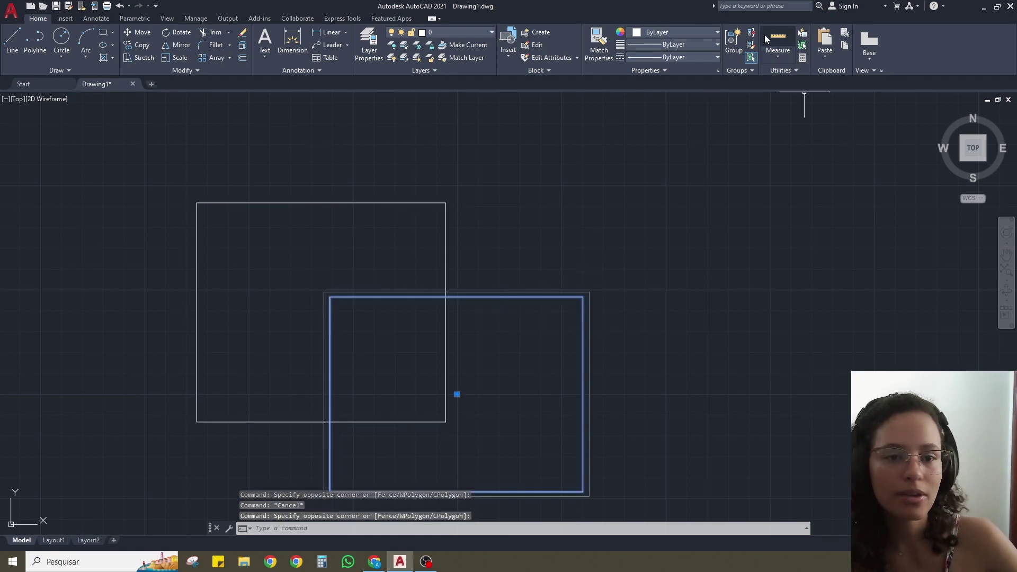
{"action": "left_click", "coordinate": [752, 35]}
{"action": "scroll", "coordinate": [586, 285], "scroll_direction": "down", "scroll_amount": 2}
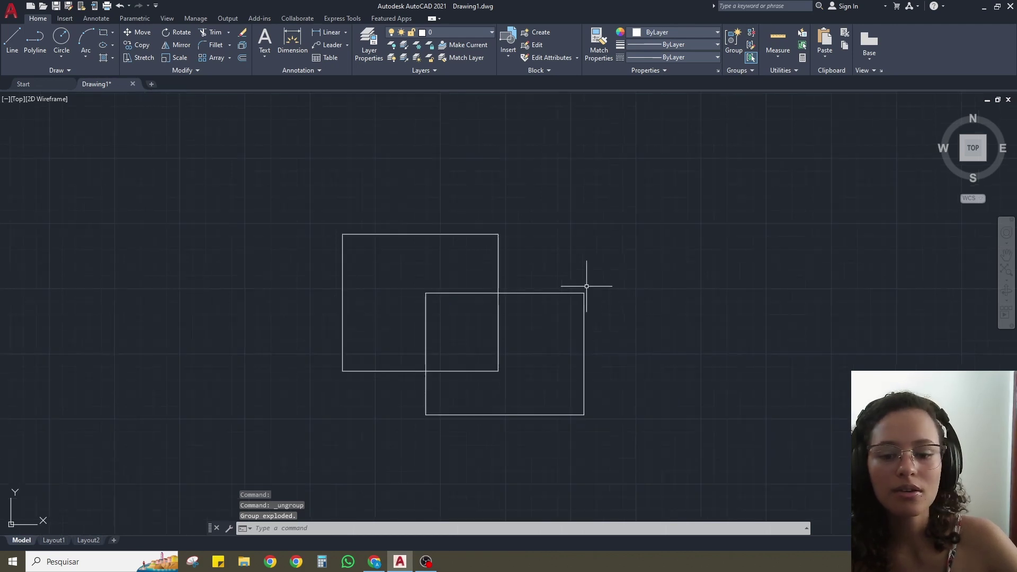
{"action": "left_click", "coordinate": [550, 275]}
{"action": "key", "text": "Escape"}
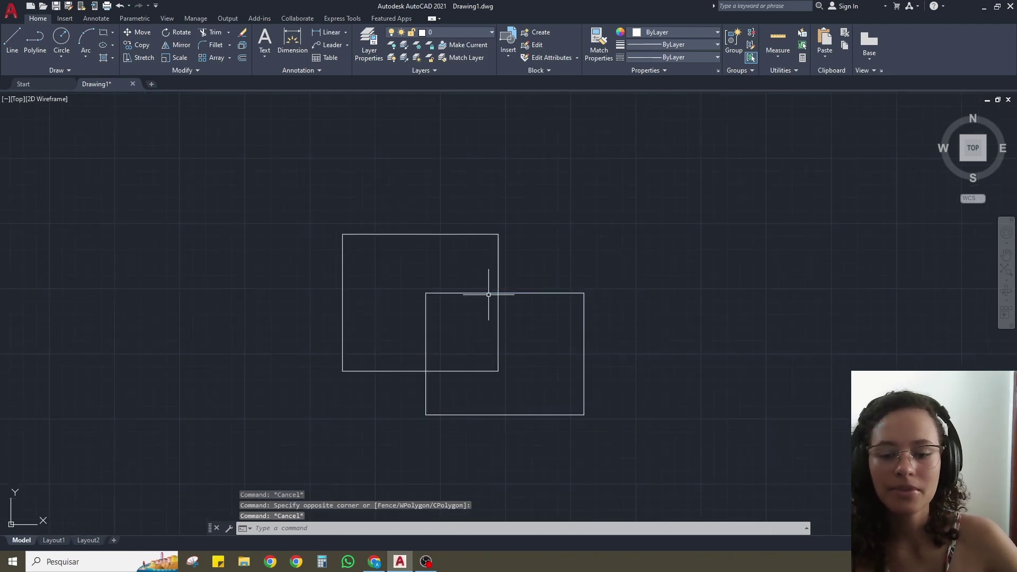
Select both overlapping rectangles and group them into a new unnamed group
{"action": "left_click", "coordinate": [573, 225]}
{"action": "left_click", "coordinate": [444, 303]}
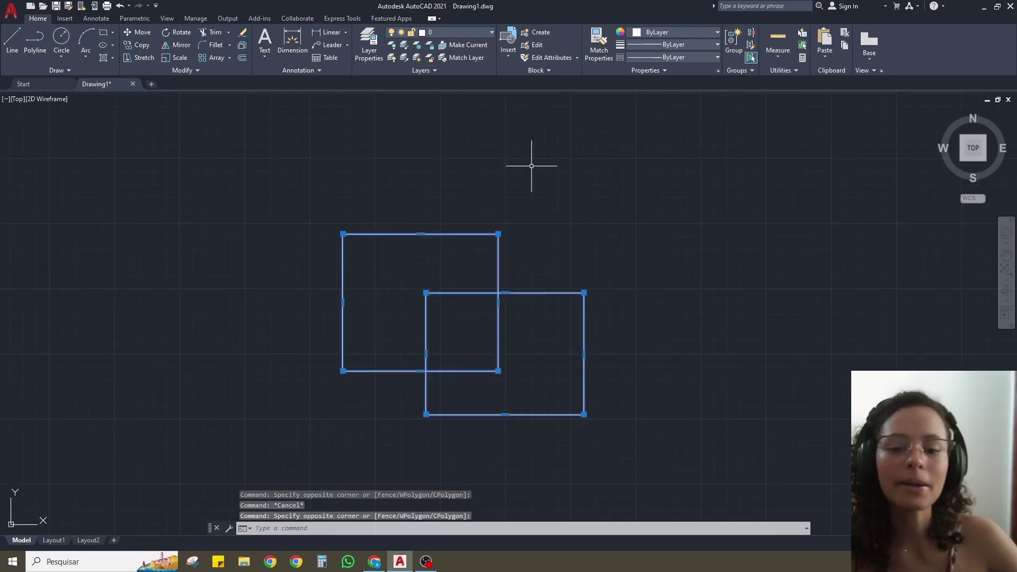
{"action": "scroll", "coordinate": [531, 166], "scroll_direction": "up", "scroll_amount": 1}
{"action": "scroll", "coordinate": [431, 334], "scroll_direction": "down", "scroll_amount": 1}
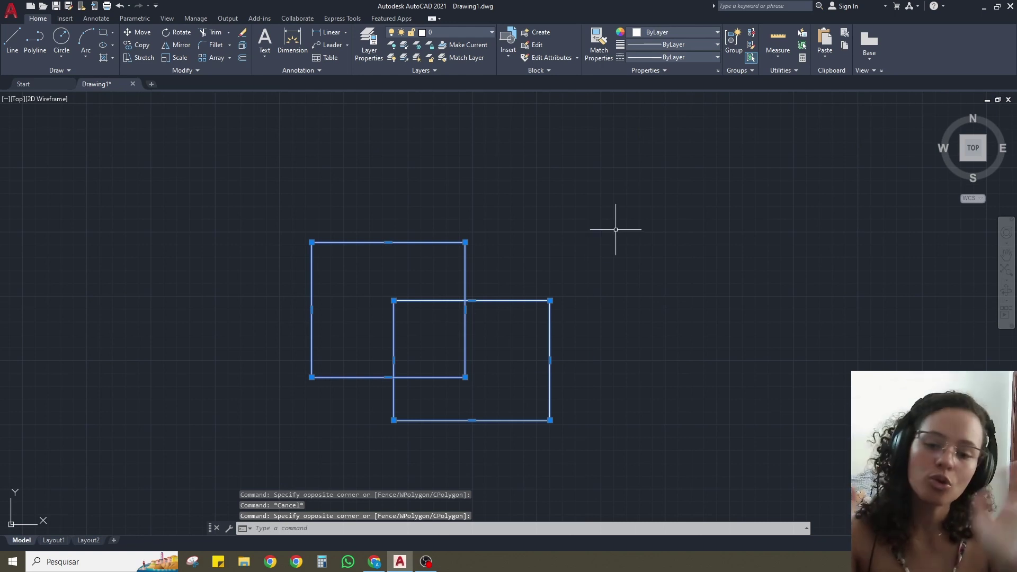
{"action": "left_click", "coordinate": [733, 42]}
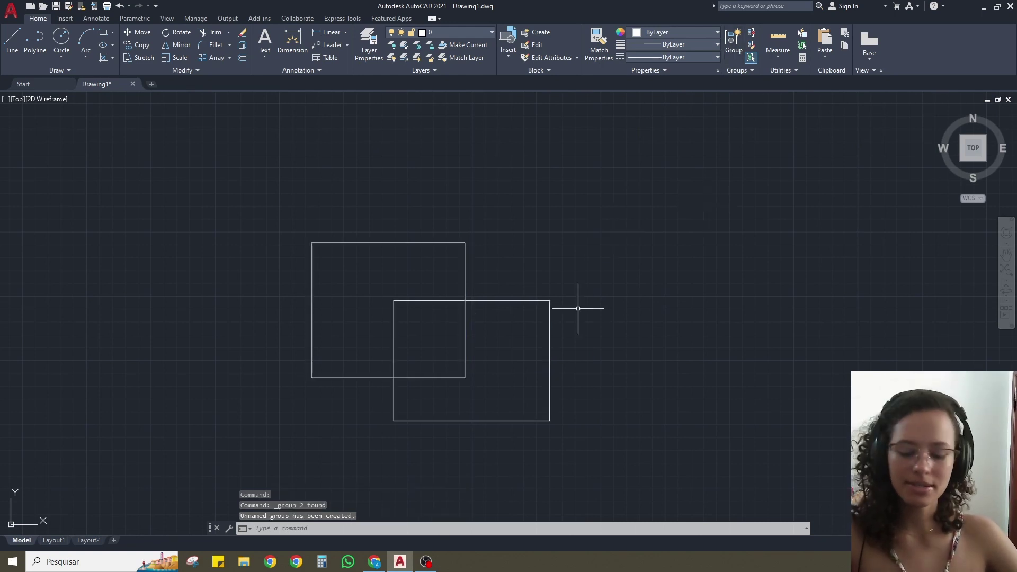
Move the group by the lower-right rectangle's upper-right corner to the empty area far to the right, with Ortho mode off
{"action": "key", "text": "Return"}
{"action": "left_click", "coordinate": [550, 307]}
{"action": "key", "text": "Return"}
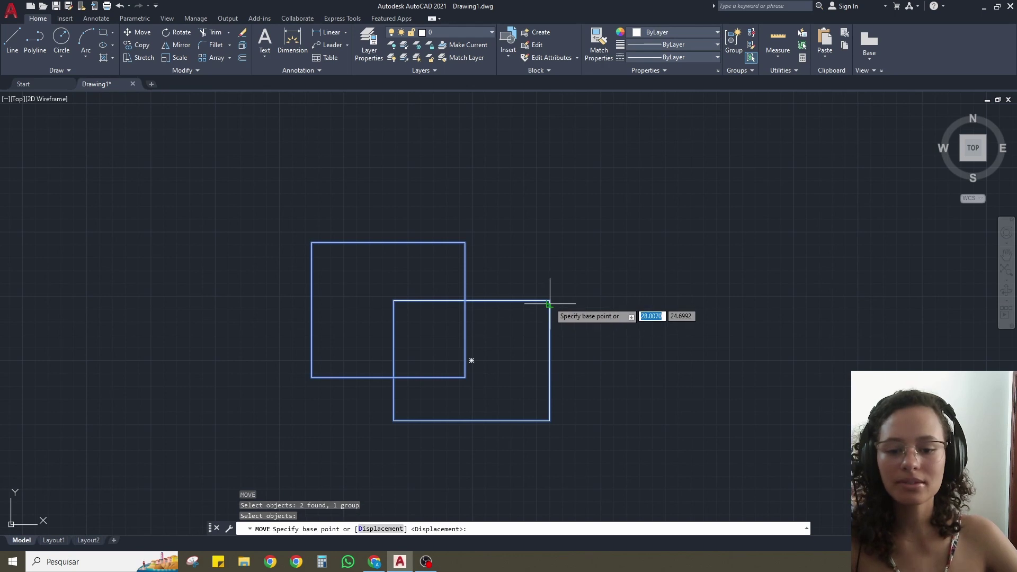
{"action": "left_click", "coordinate": [550, 300]}
{"action": "scroll", "coordinate": [443, 241], "scroll_direction": "down", "scroll_amount": 6}
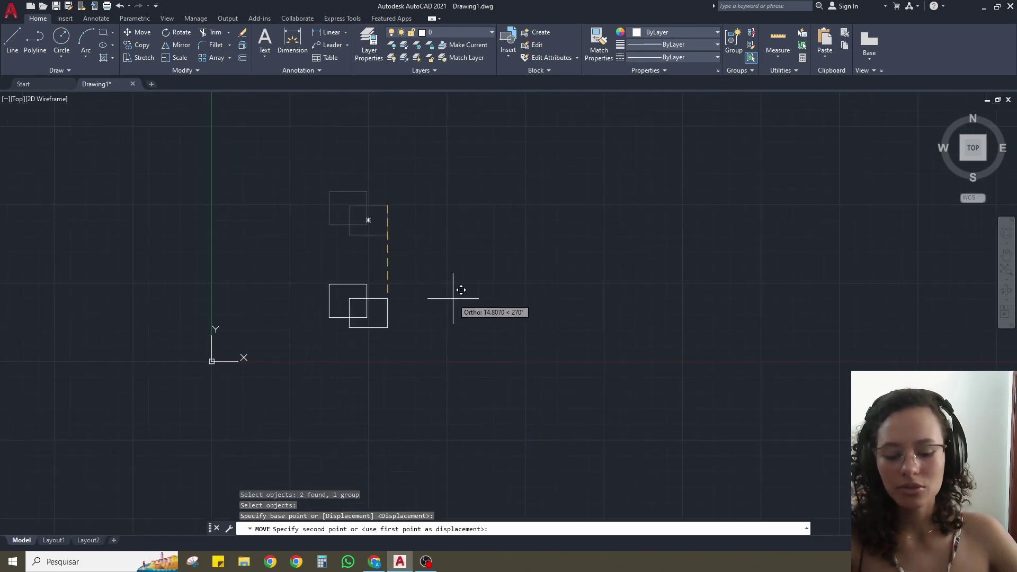
{"action": "key", "text": "F8"}
{"action": "left_click", "coordinate": [748, 168]}
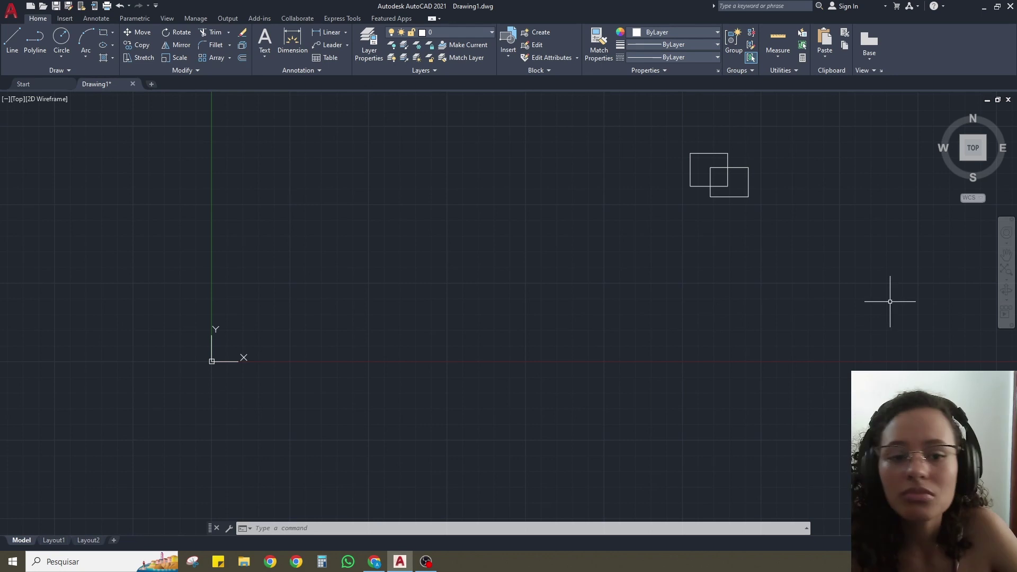
Select the moved group of rectangles and erase it from the drawing
{"action": "left_click", "coordinate": [722, 139]}
{"action": "left_click", "coordinate": [675, 172]}
{"action": "key", "text": "Delete"}
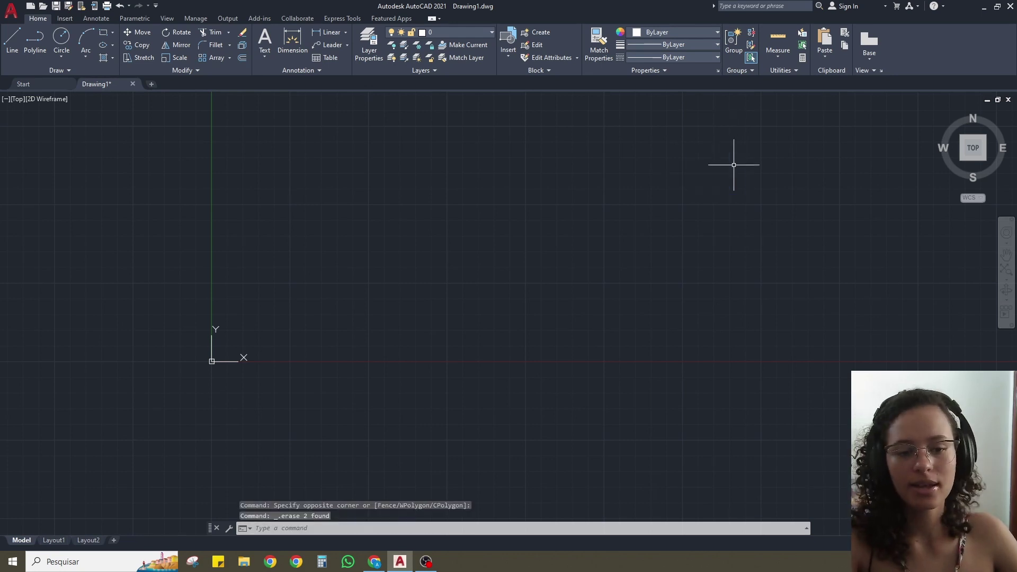